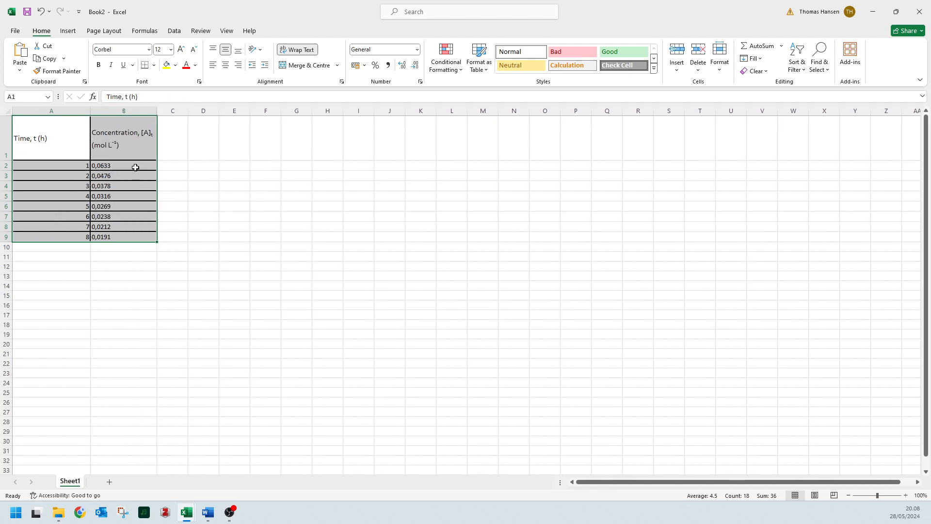
# - Replace every decimal comma with a point in the concentration values B2:B9
pyautogui.click(133, 166)
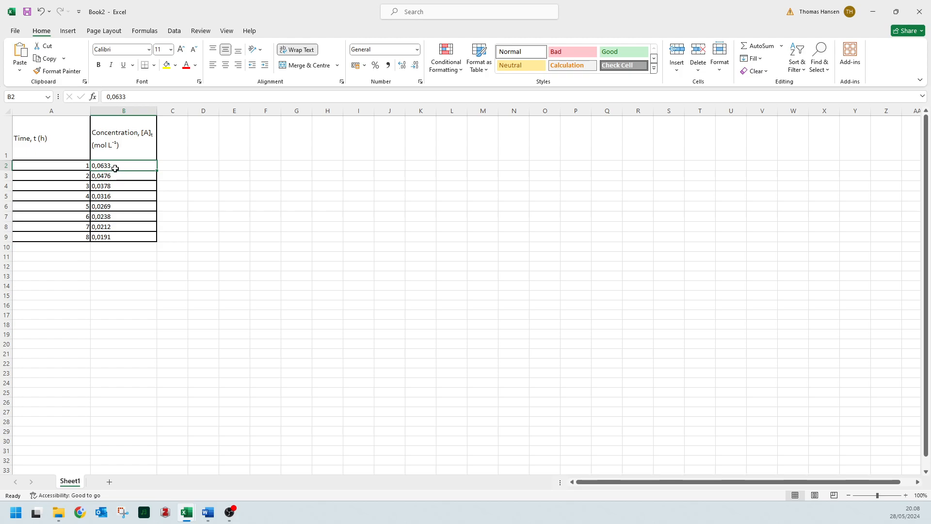
pyautogui.keyDown('shift'); pyautogui.click(111, 238); pyautogui.keyUp('shift')
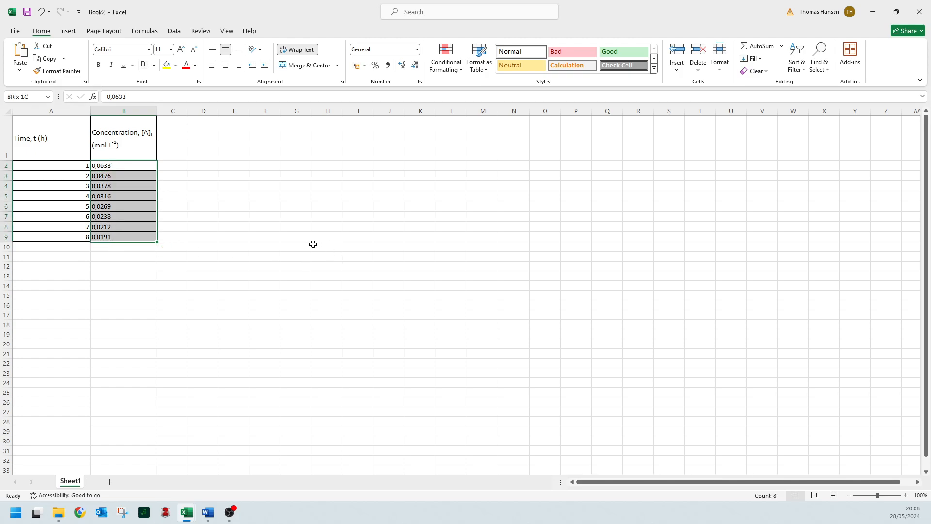
pyautogui.hotkey('ctrl', 'f')
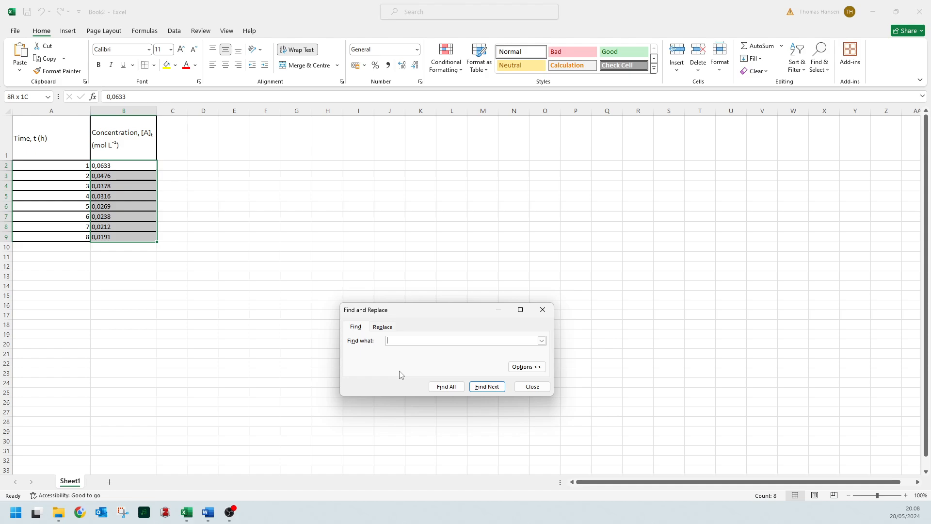
pyautogui.click(383, 327)
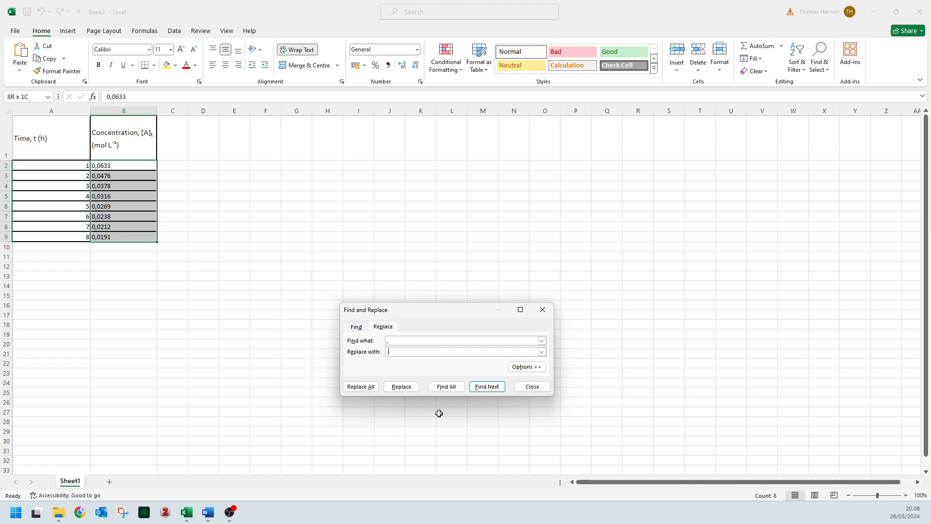
pyautogui.click(364, 391)
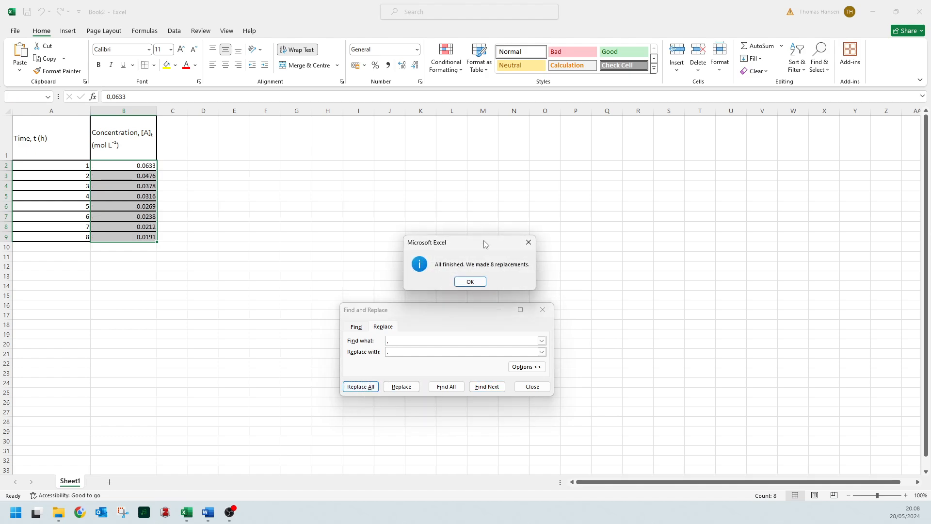
pyautogui.click(470, 281)
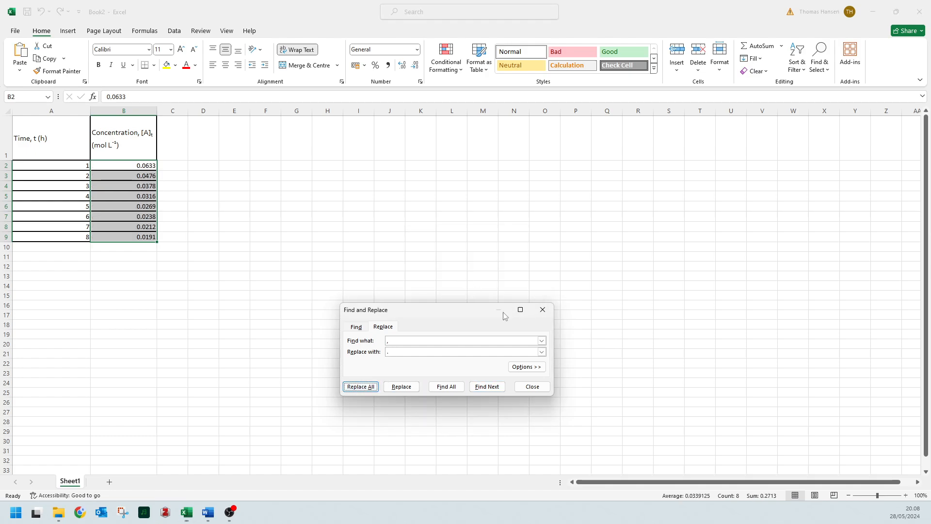
pyautogui.click(532, 387)
pyautogui.click(68, 171)
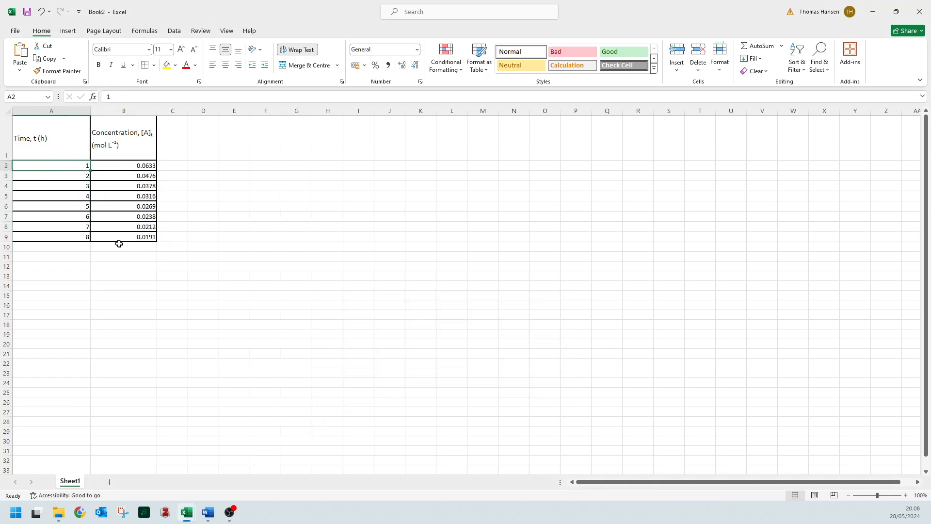
# - Copy the [A]t model equation from the Word assignment into the Excel sheet and place it below the data table
pyautogui.hotkey('alt', 'Tab')
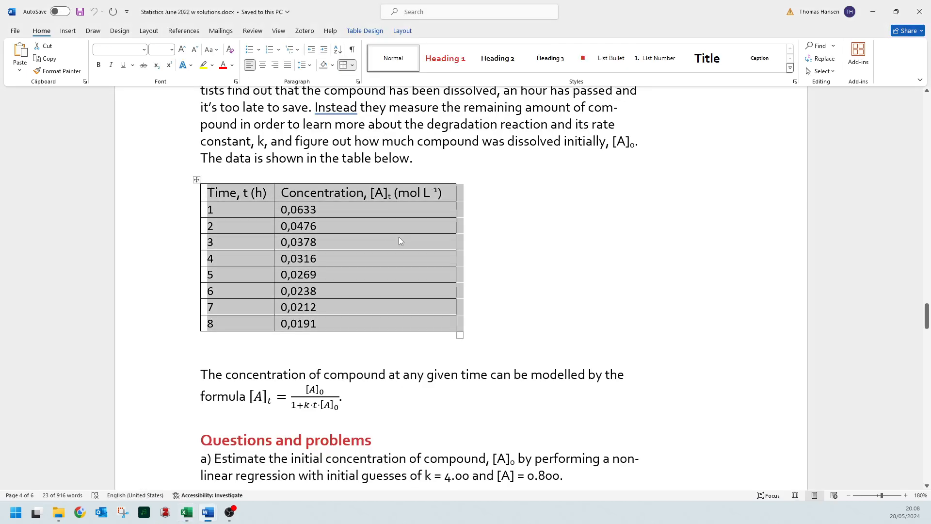
pyautogui.scroll(-2, 226, 399)
pyautogui.click(245, 310)
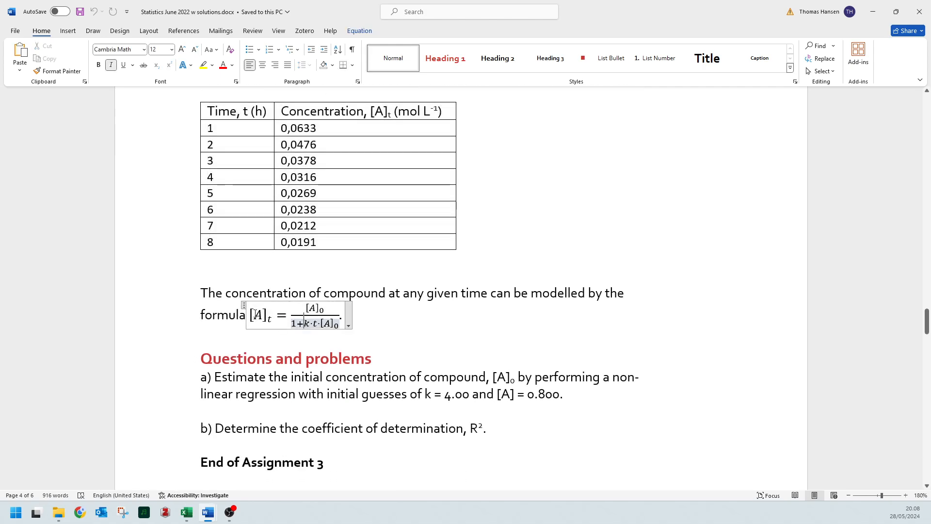
pyautogui.click(244, 304)
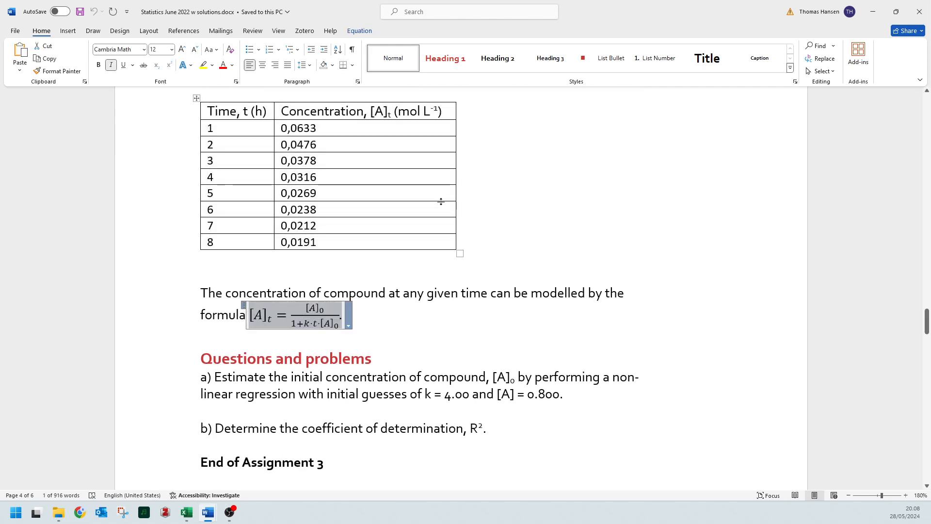
pyautogui.hotkey('ctrl', 'c')
pyautogui.hotkey('alt', 'Tab')
pyautogui.click(204, 285)
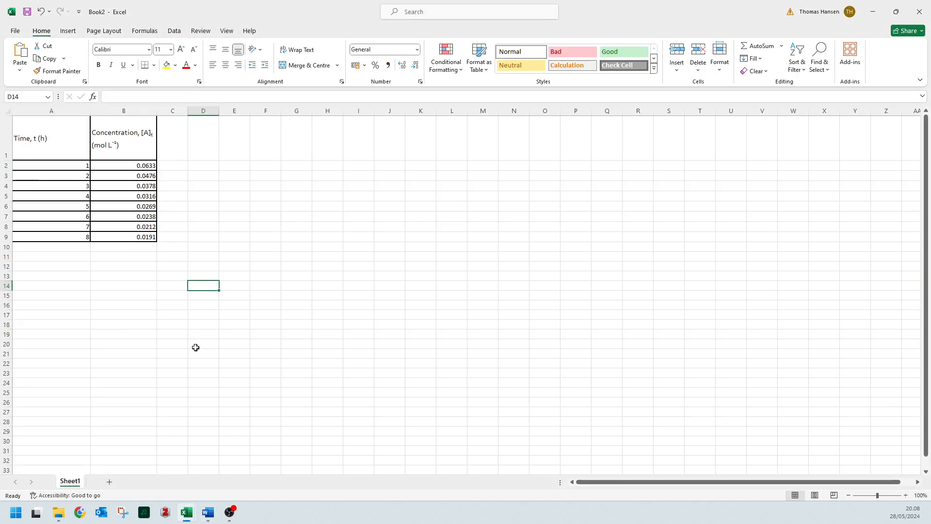
pyautogui.hotkey('ctrl', 'v')
pyautogui.click(203, 286)
pyautogui.moveTo(212, 282); pyautogui.dragTo(74, 267)
# - Read question a) in the Word assignment, then label D2 "k" and E2 "A0" in the Excel sheet
pyautogui.hotkey('alt', 'Tab')
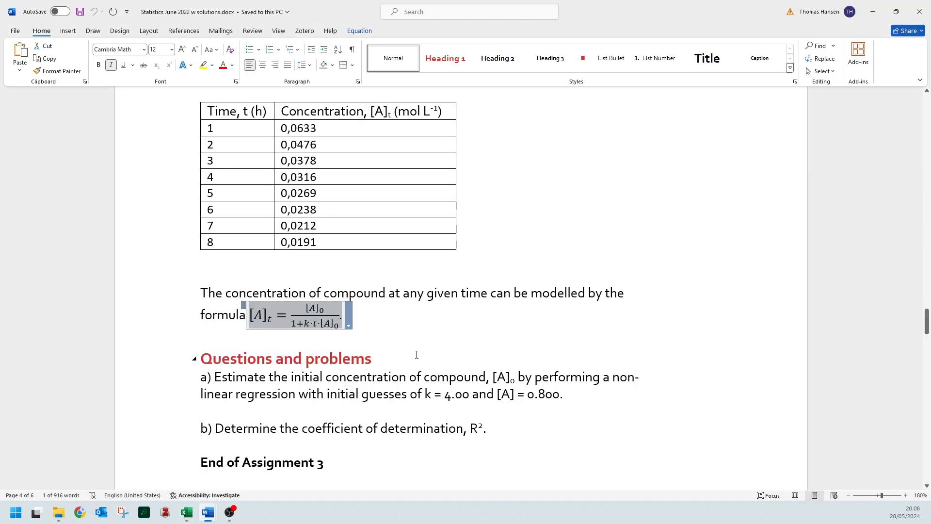
pyautogui.scroll(-1, 326, 330)
pyautogui.scroll(-1, 326, 330)
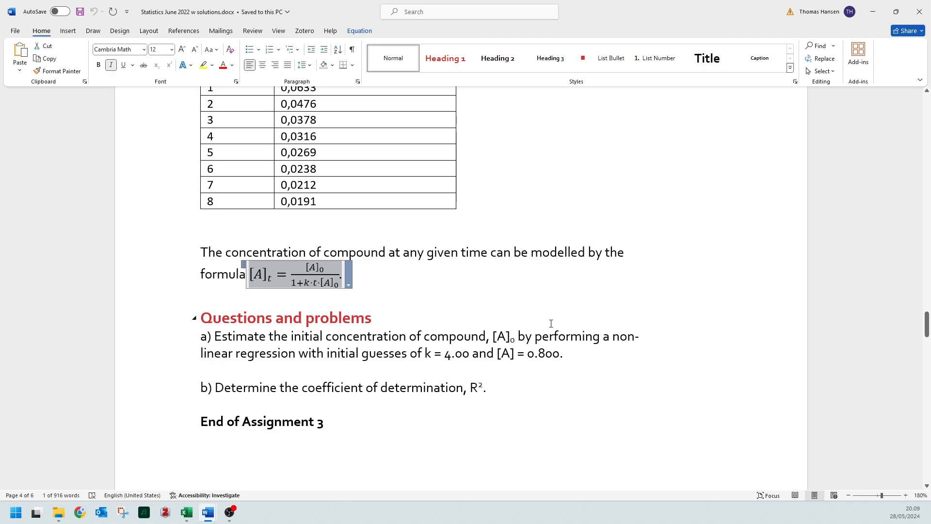
pyautogui.hotkey('alt', 'Tab')
pyautogui.click(211, 165)
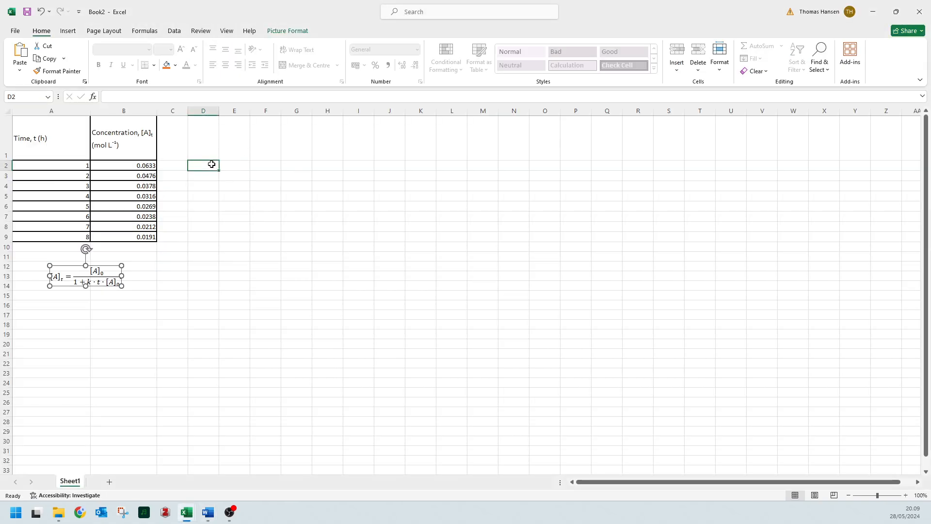
pyautogui.write('k')
pyautogui.press('Tab')
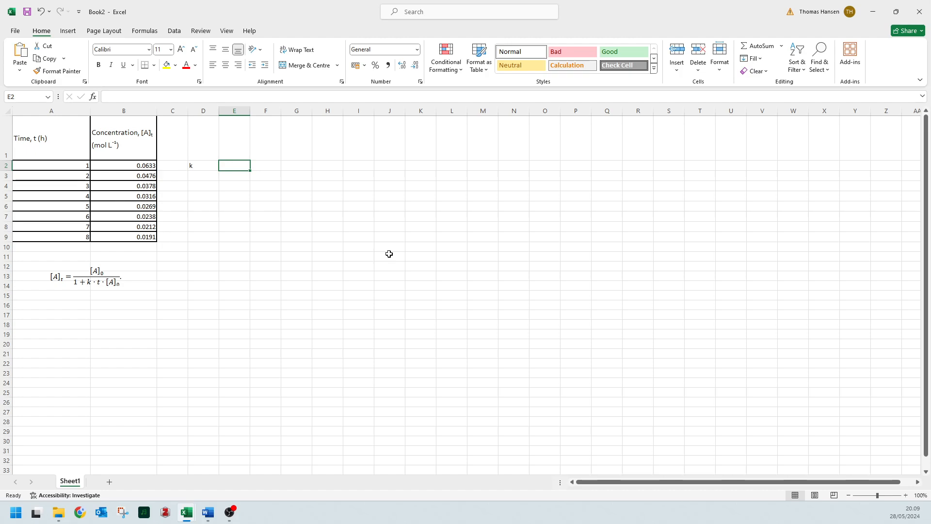
pyautogui.write('A0')
pyautogui.press('Return')
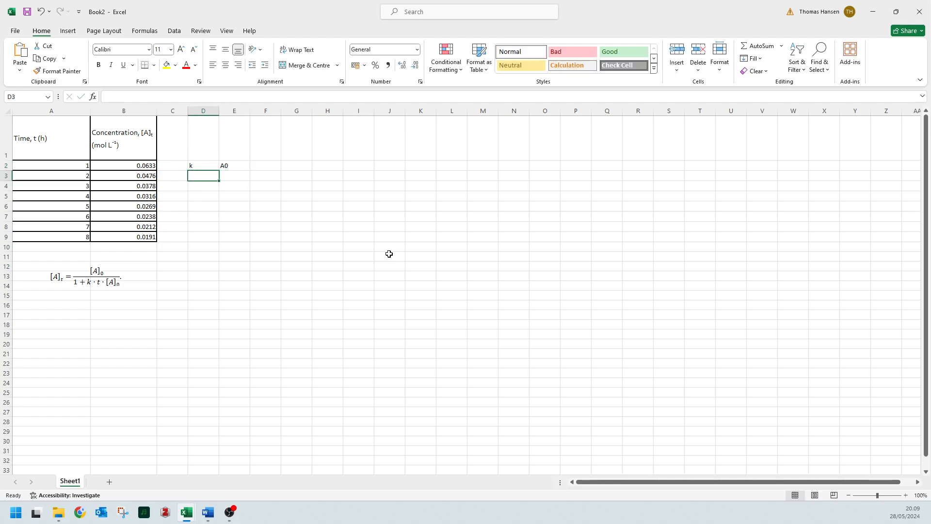
# - Enter the assignment's initial guesses 4 for k in D3 and 0.8 for A0 in E3, and label the row "initial" in F3
pyautogui.hotkey('alt', 'Tab')
pyautogui.hotkey('alt', 'Tab')
pyautogui.write('4.')
pyautogui.press('Tab')
pyautogui.write('0')
pyautogui.hotkey('alt', 'Tab')
pyautogui.hotkey('alt', 'Tab')
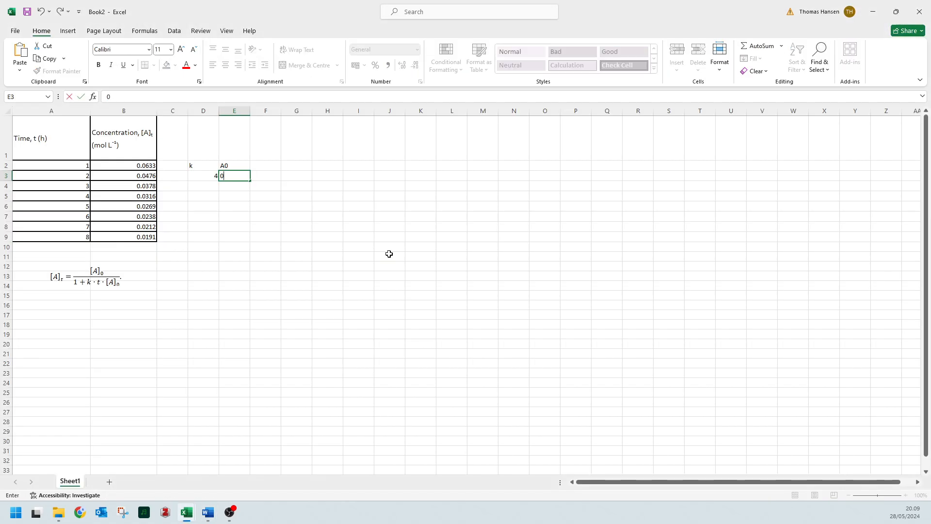
pyautogui.press('Tab')
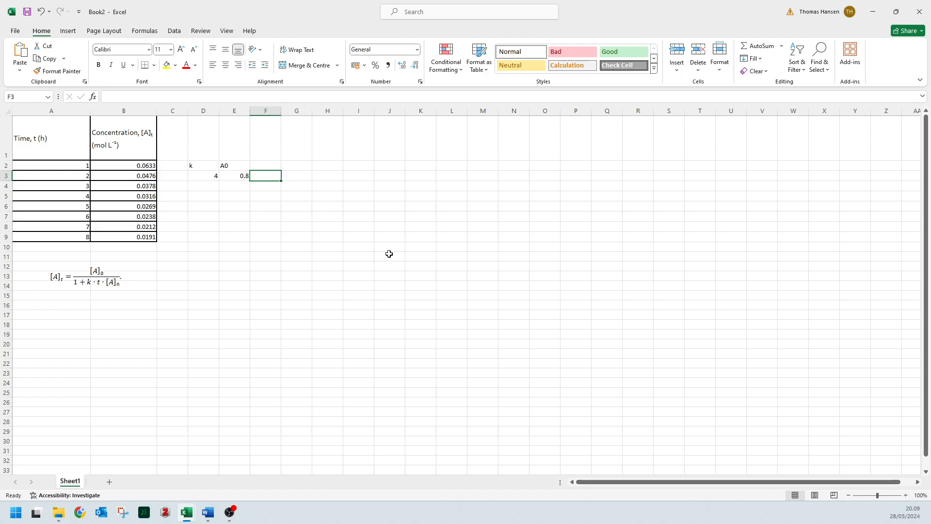
pyautogui.write('initial')
pyautogui.press('Return')
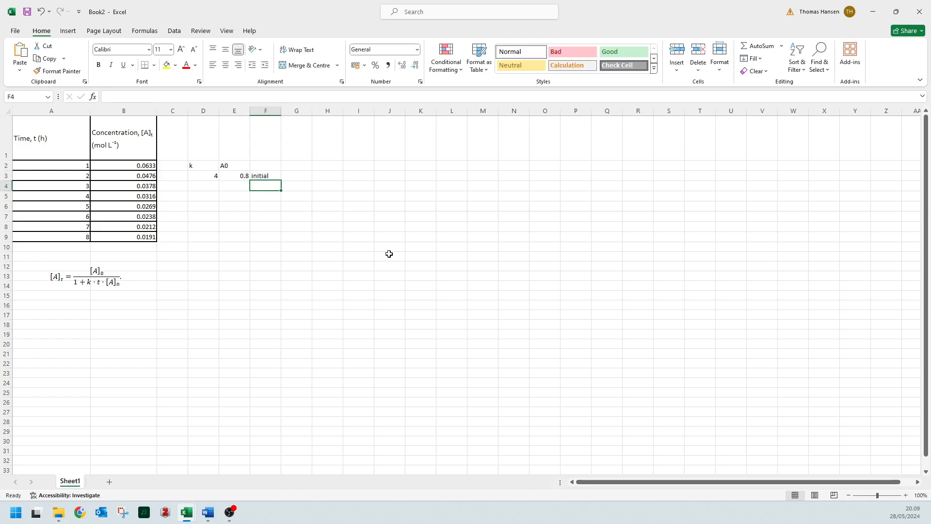
# - Label F4 "determined" and copy the initial k and A0 values from D3:E3 into D4:E4
pyautogui.write('de')
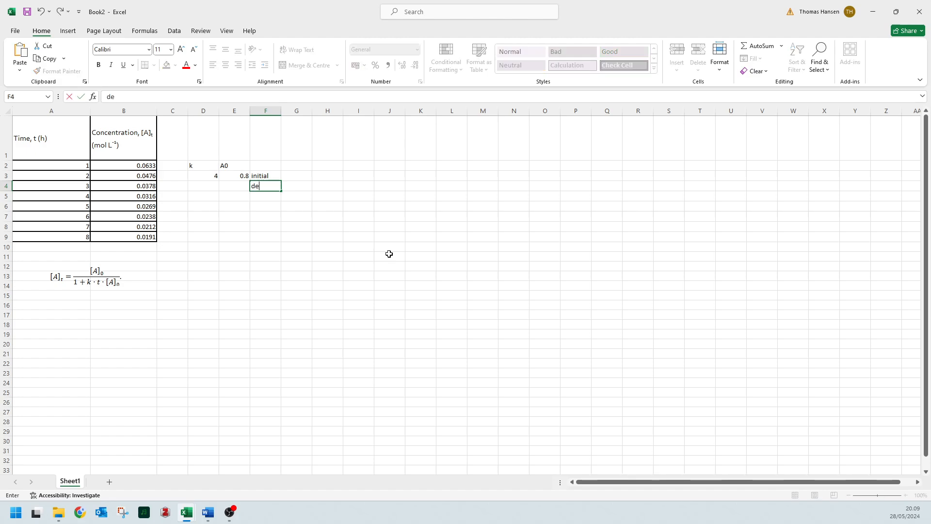
pyautogui.write('termined')
pyautogui.press('Left')
pyautogui.press('Left')
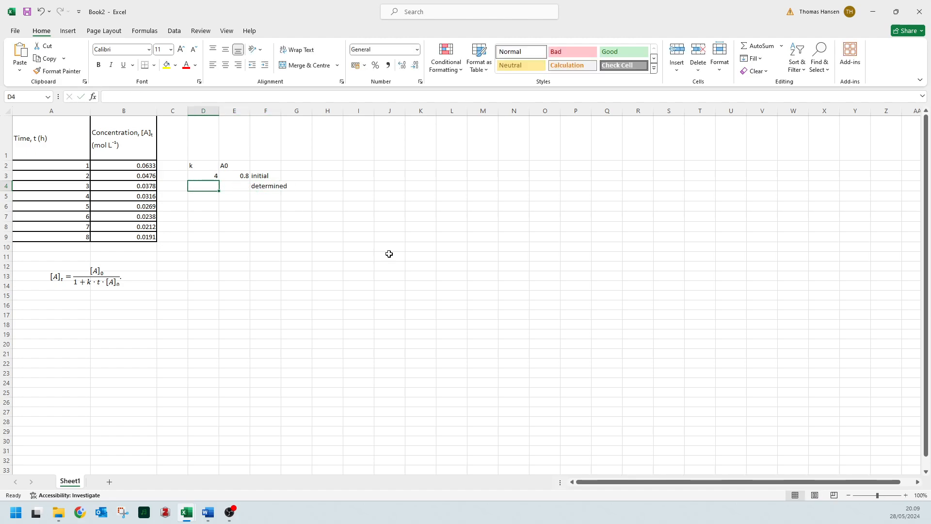
pyautogui.press('Up')
pyautogui.hotkey('shift', 'Right')
pyautogui.hotkey('ctrl', 'c')
pyautogui.press('Down')
pyautogui.hotkey('ctrl', 'v')
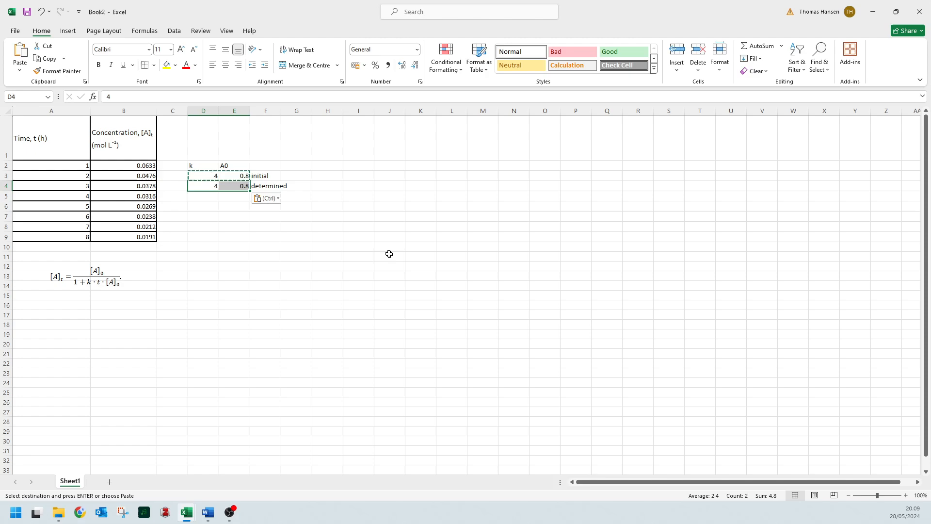
# - Move the k and A0 parameter block D2:F4 to J2:L4
pyautogui.keyDown('ctrl'); pyautogui.scroll(2, 189, 187); pyautogui.keyUp('ctrl')
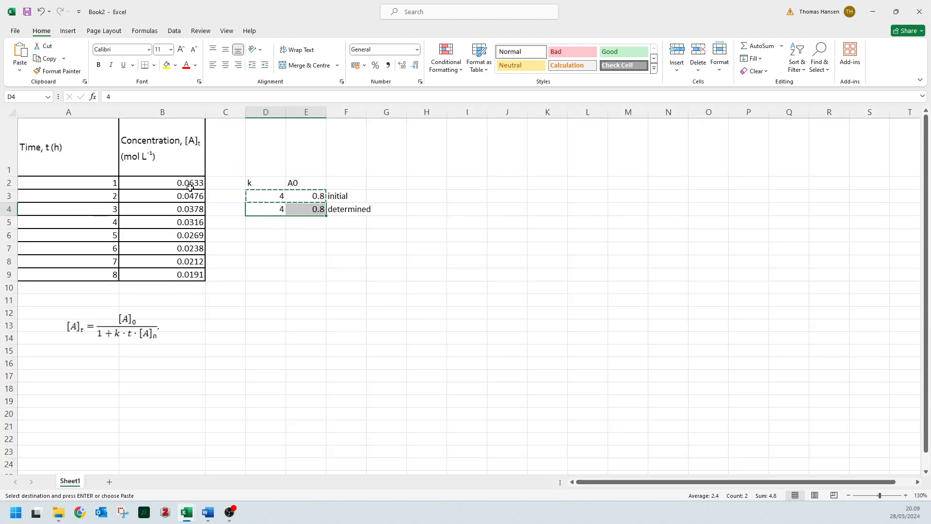
pyautogui.click(276, 210)
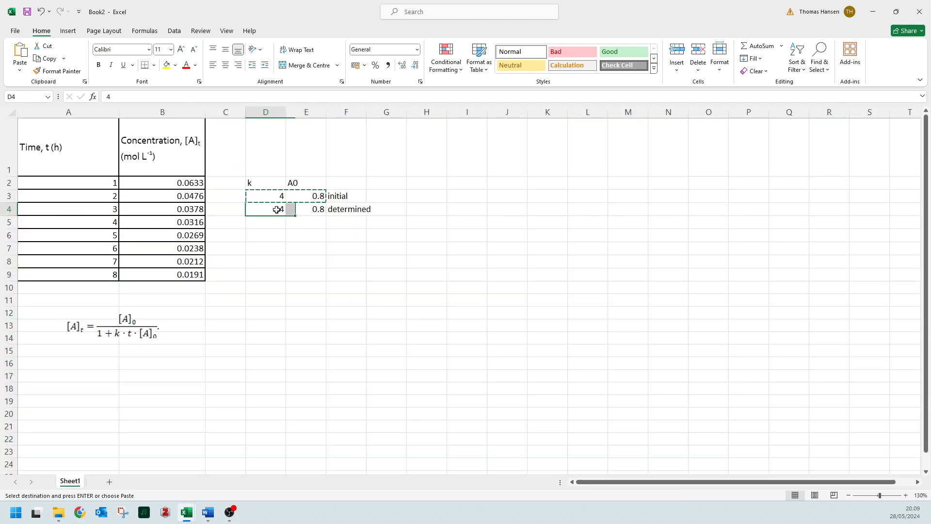
pyautogui.click(310, 210)
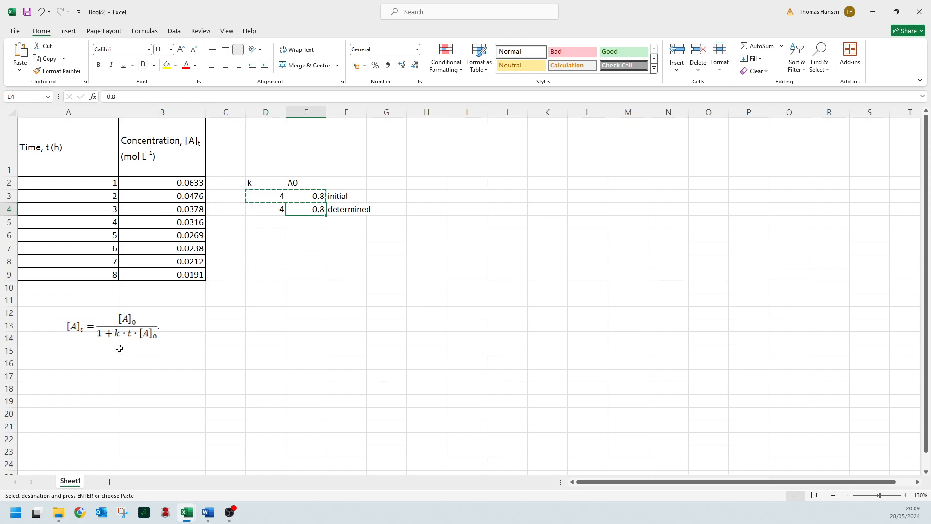
pyautogui.click(256, 185)
pyautogui.keyDown('shift'); pyautogui.click(348, 210); pyautogui.keyUp('shift')
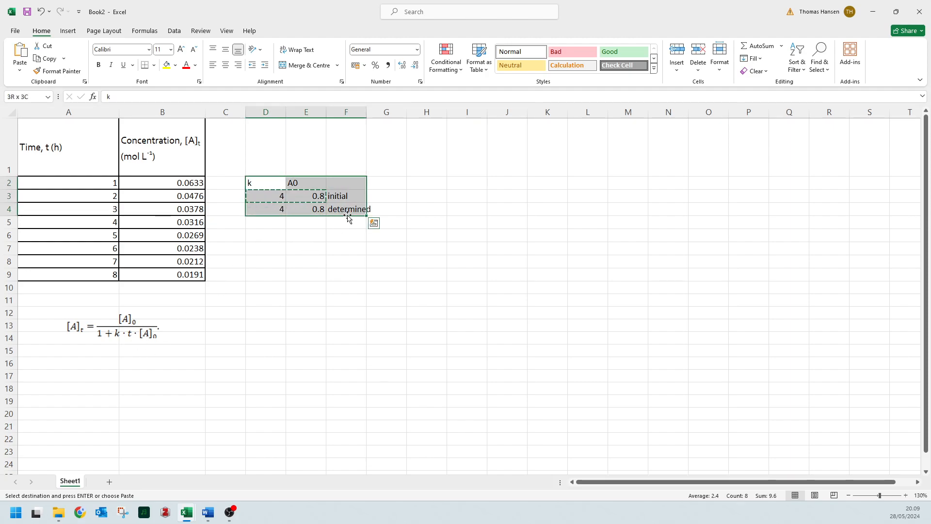
pyautogui.moveTo(347, 216); pyautogui.dragTo(491, 181)
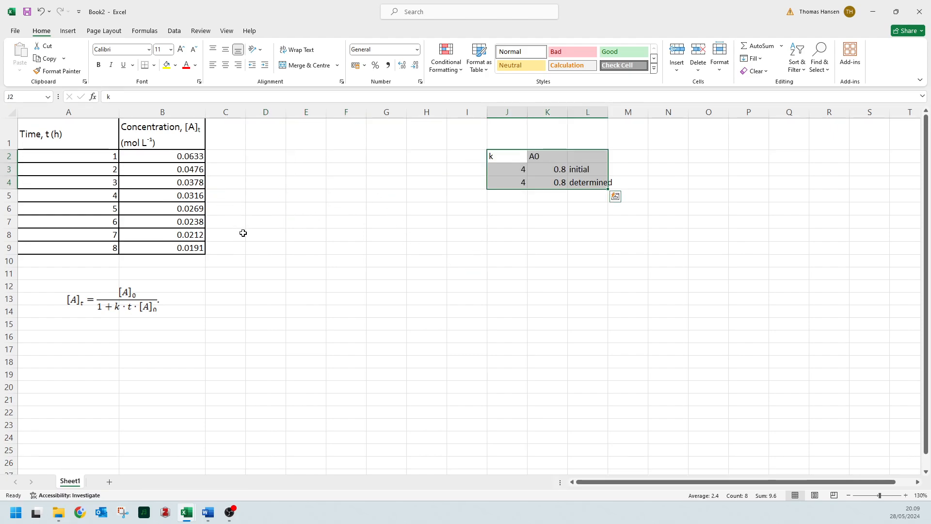
# - Add the column heading "pred" in C1 beside the concentration column
pyautogui.click(117, 298)
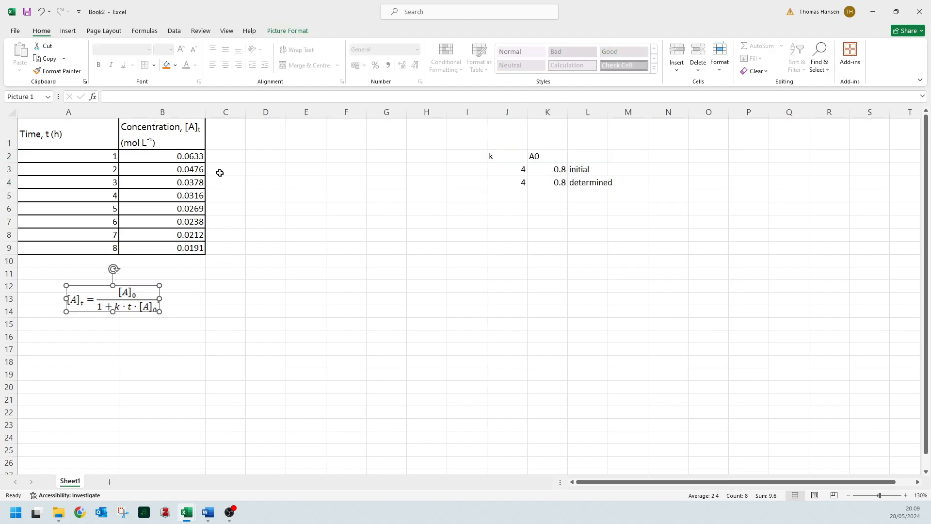
pyautogui.click(219, 139)
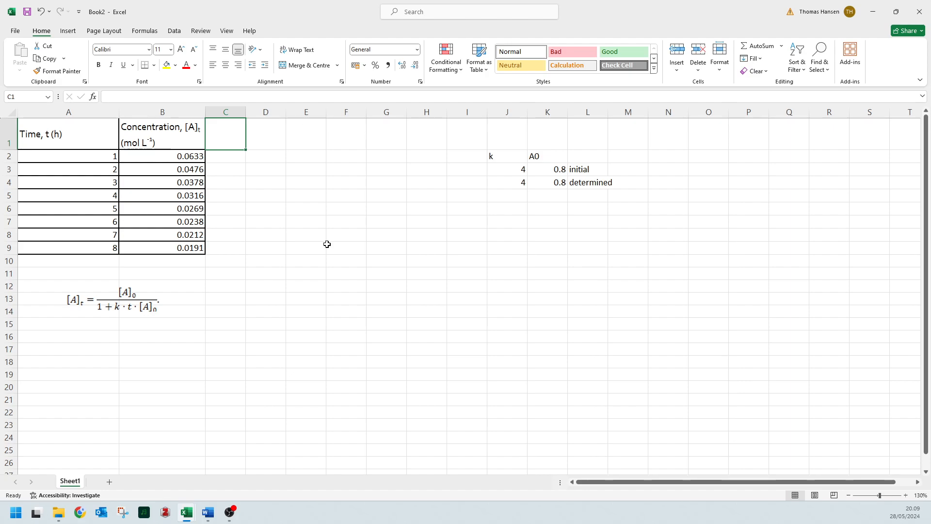
pyautogui.write('pred')
pyautogui.press('Return')
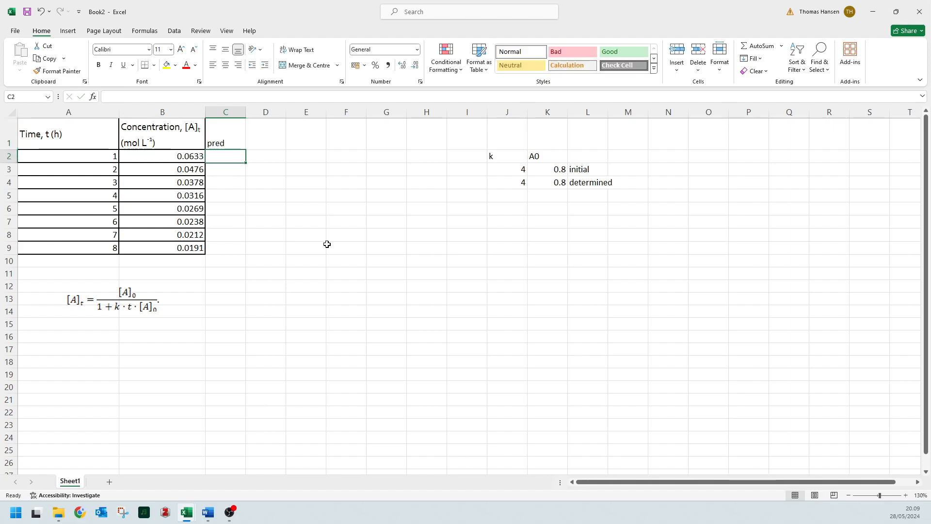
# - Compute the predicted concentration in C2 with =$K$4/(1+$J$4*A2*$K$4) and fill the formula down to C9
pyautogui.write('=')
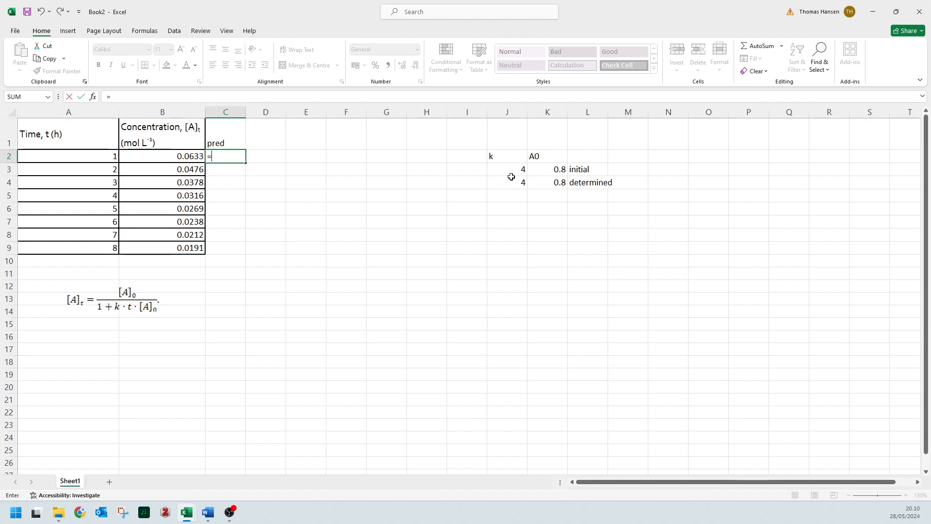
pyautogui.click(546, 182)
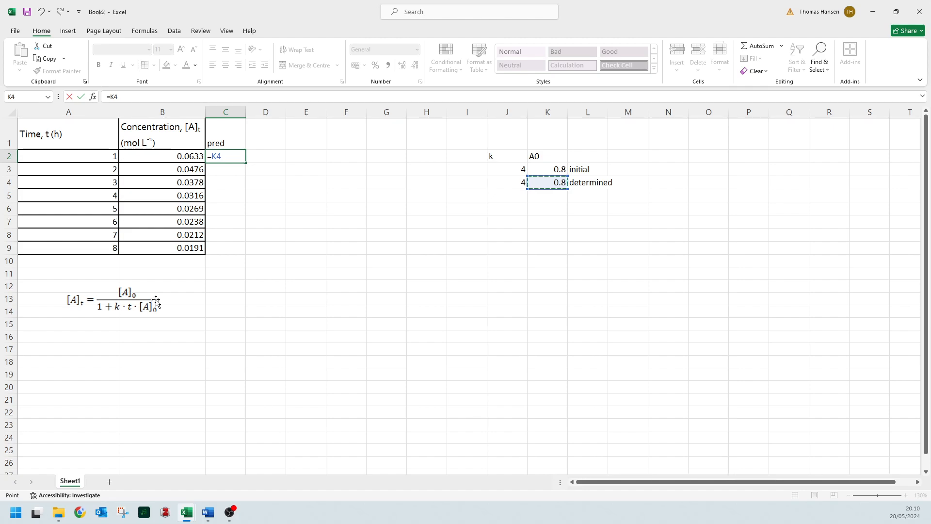
pyautogui.press('F4')
pyautogui.write('/(1+')
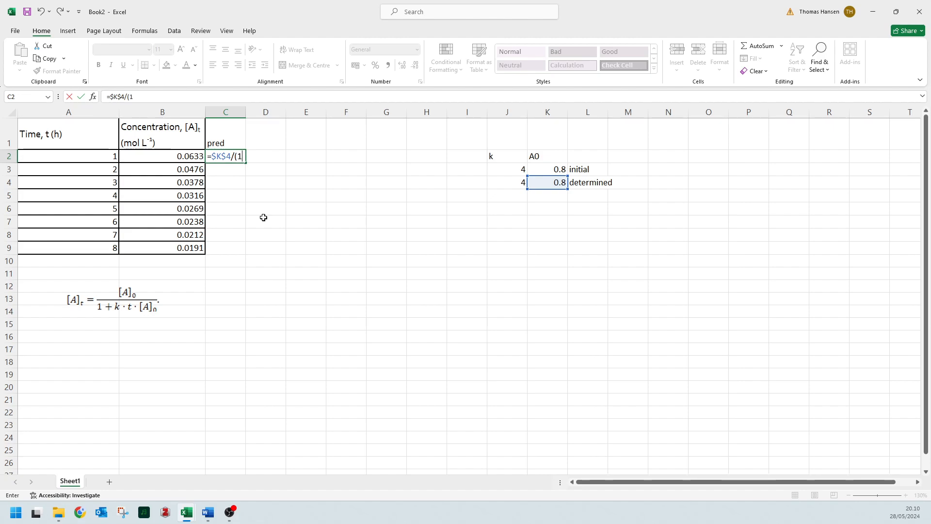
pyautogui.click(507, 183)
pyautogui.press('F4')
pyautogui.write('*')
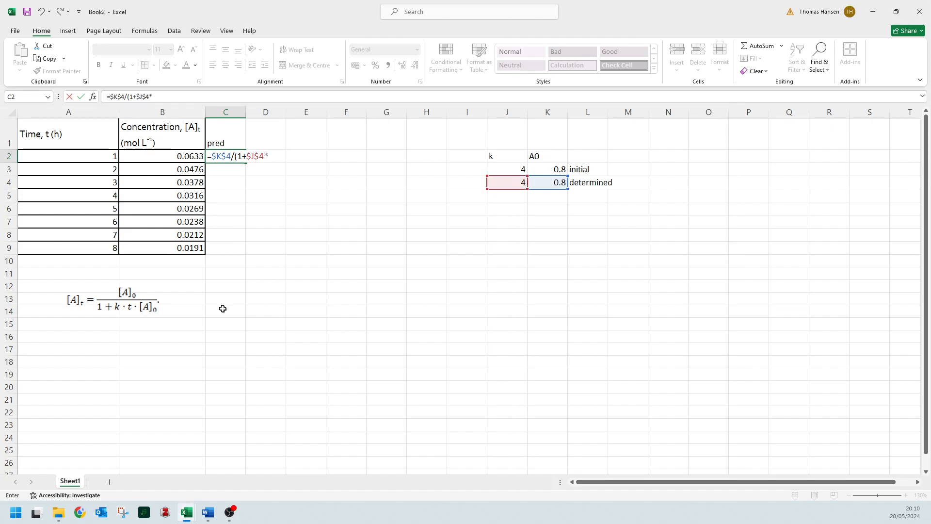
pyautogui.click(92, 156)
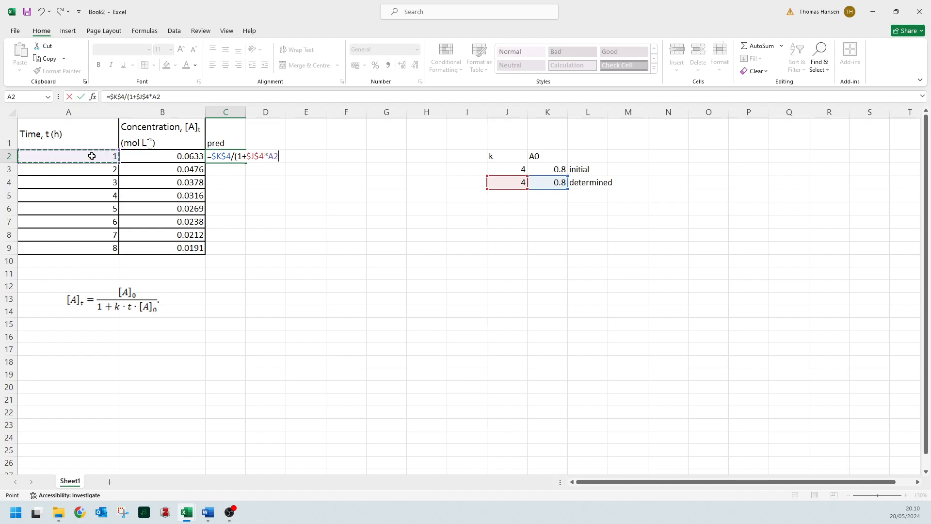
pyautogui.write('*')
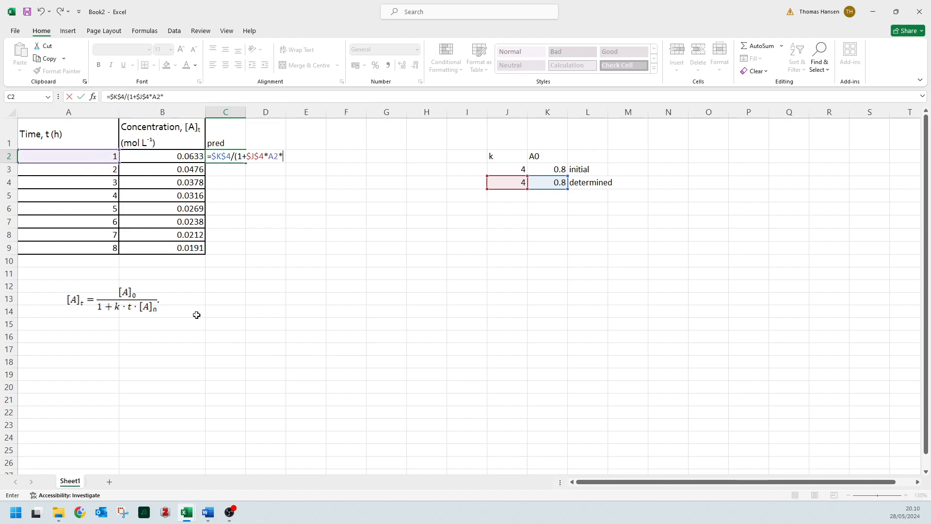
pyautogui.click(546, 182)
pyautogui.press('F4')
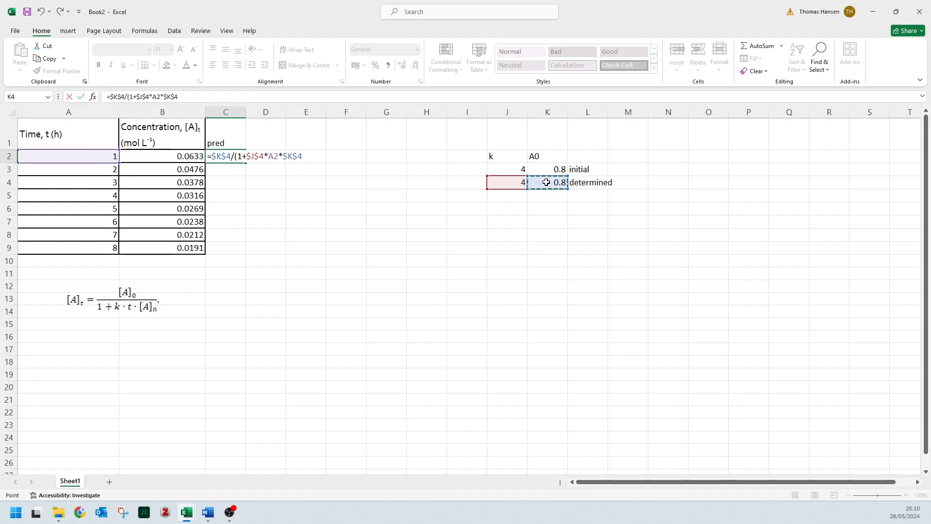
pyautogui.write(')')
pyautogui.press('Return')
pyautogui.press('Up')
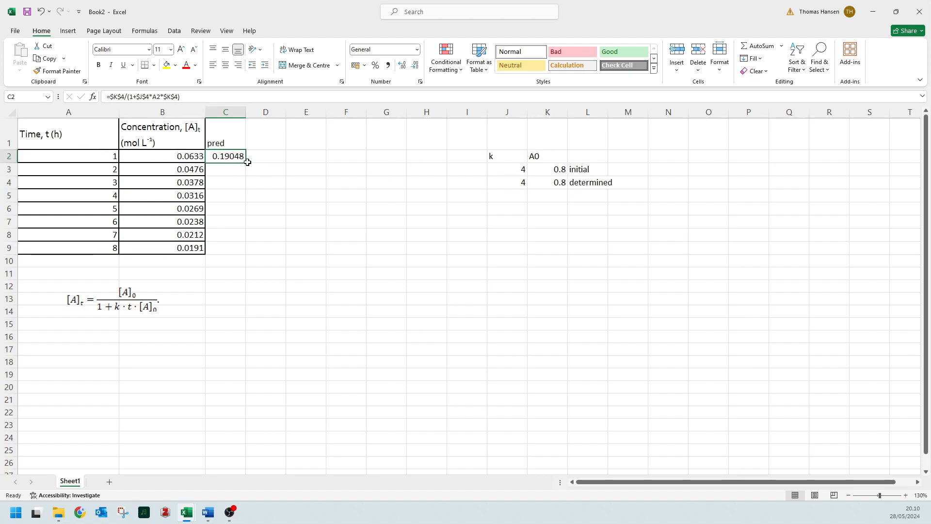
pyautogui.moveTo(247, 164); pyautogui.dragTo(226, 257)
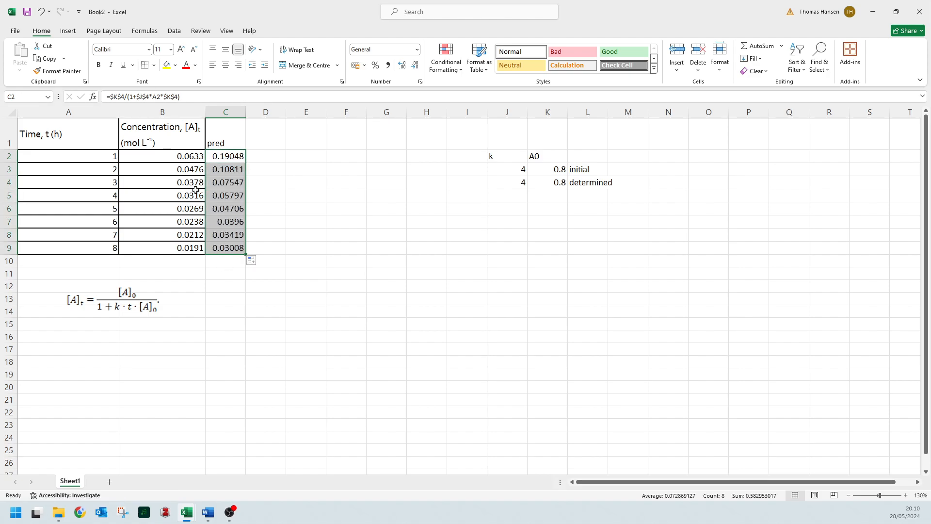
# - Add the column heading "(act-pred)^2" in D1 beside the predicted values
pyautogui.click(266, 147)
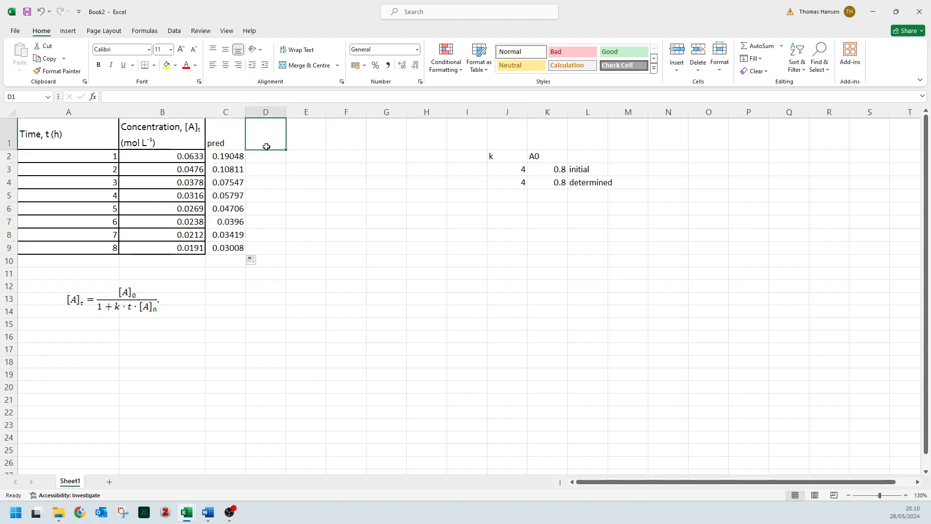
pyautogui.write('(')
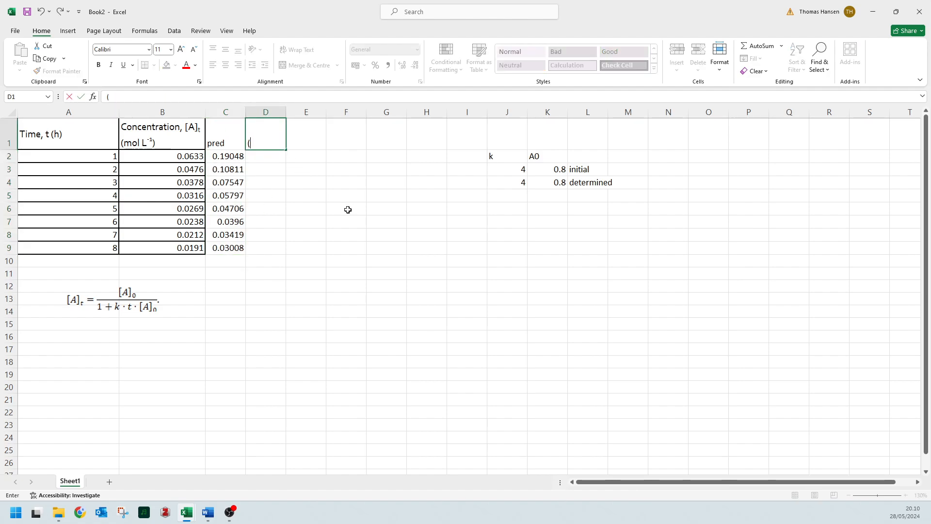
pyautogui.write('act-pred)^2')
pyautogui.press('Return')
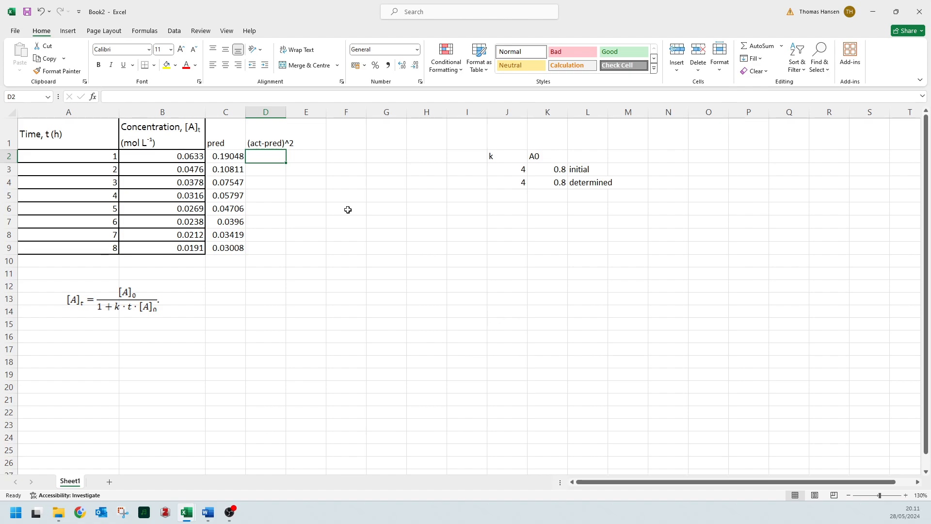
# - Calculate the squared error for the first data point in D2 with =(B2-C2)^2
pyautogui.write('=(')
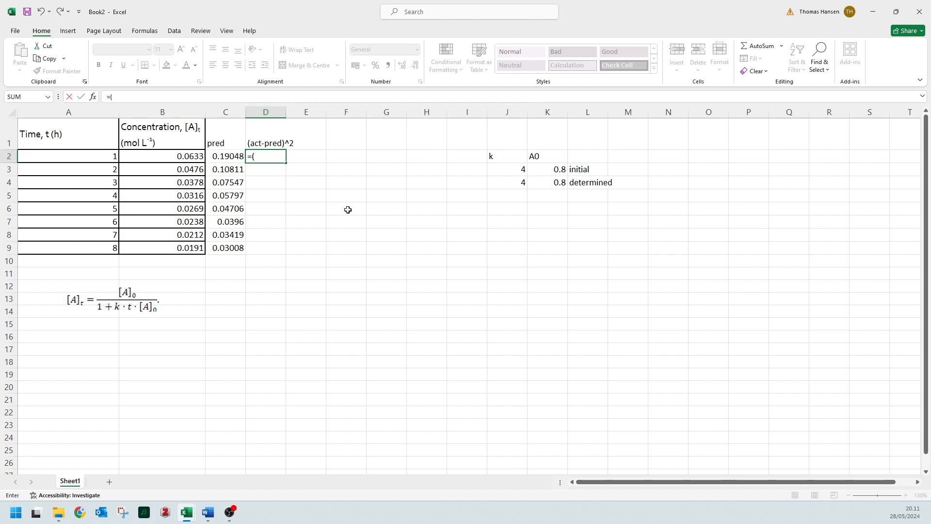
pyautogui.press('Left')
pyautogui.press('Left')
pyautogui.write('-')
pyautogui.press('Left')
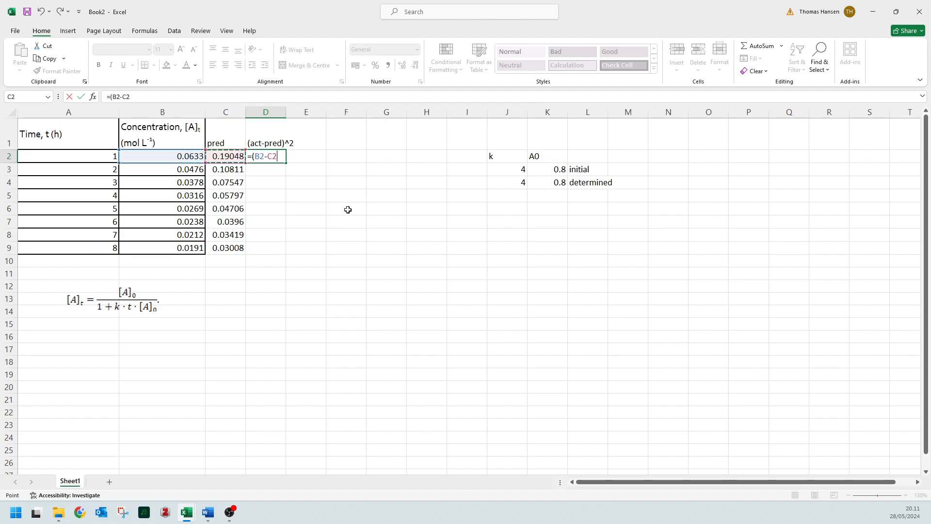
pyautogui.write(')^2')
pyautogui.press('Return')
# - Fill the squared-error formula from D2 down through D9
pyautogui.press('Up')
pyautogui.hotkey('shift', 'Down')
pyautogui.hotkey('shift', 'Down')
pyautogui.hotkey('shift', 'Down')
pyautogui.hotkey('shift', 'Down')
pyautogui.hotkey('shift', 'Down')
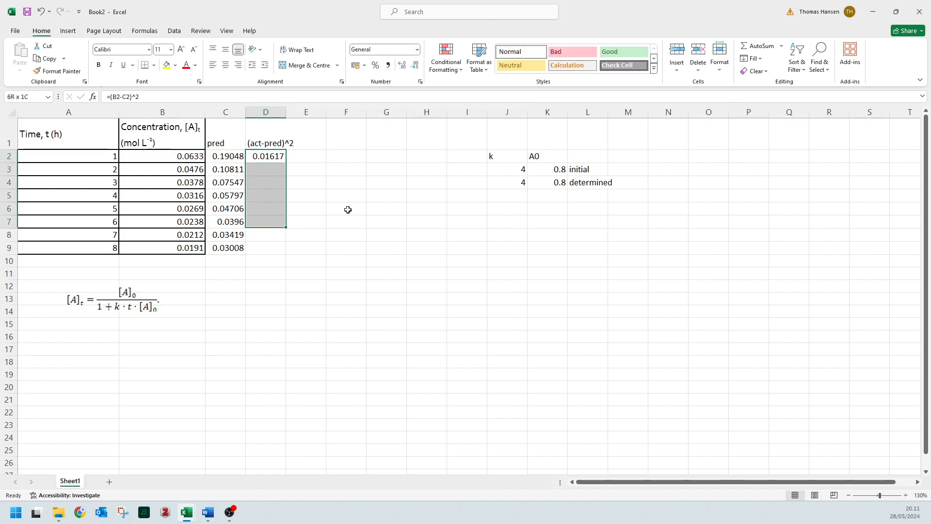
pyautogui.hotkey('shift', 'Down')
pyautogui.hotkey('shift', 'Down')
pyautogui.hotkey('ctrl', 'd')
# - Sum the squared errors D2:D9 in D11 and label the total "SSE" in E11
pyautogui.press('Down')
pyautogui.press('Down')
pyautogui.press('Down')
pyautogui.press('Down')
pyautogui.press('Down')
pyautogui.press('Down')
pyautogui.press('Down')
pyautogui.press('Down')
pyautogui.press('Down')
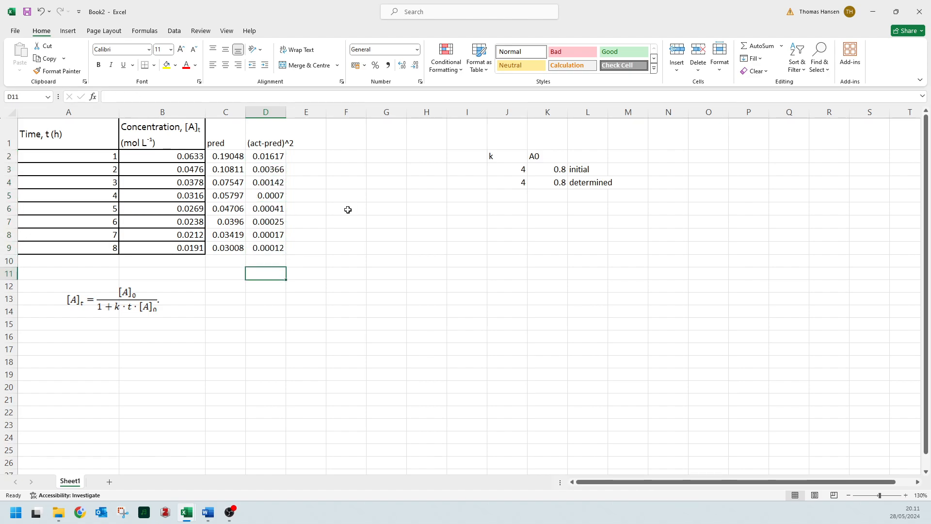
pyautogui.write('=sum(')
pyautogui.press('Up')
pyautogui.press('Up')
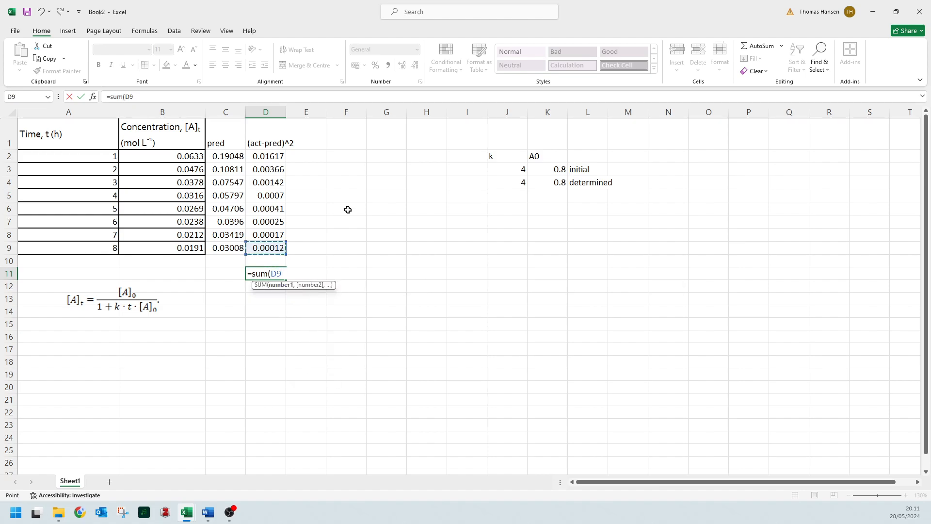
pyautogui.hotkey('shift', 'Up')
pyautogui.hotkey('shift', 'Up')
pyautogui.hotkey('shift', 'Up')
pyautogui.hotkey('shift', 'Up')
pyautogui.hotkey('shift', 'Up')
pyautogui.hotkey('shift', 'Up')
pyautogui.hotkey('shift', 'Up')
pyautogui.write(')')
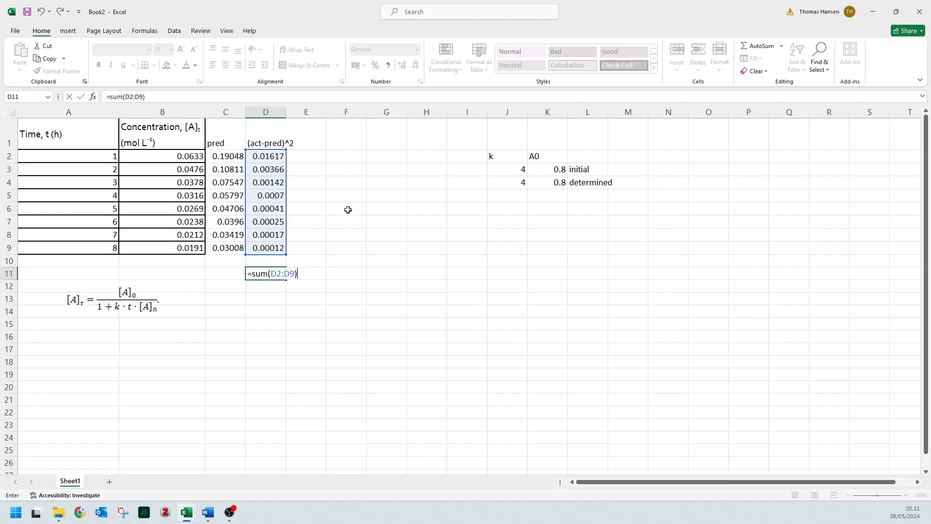
pyautogui.press('Tab')
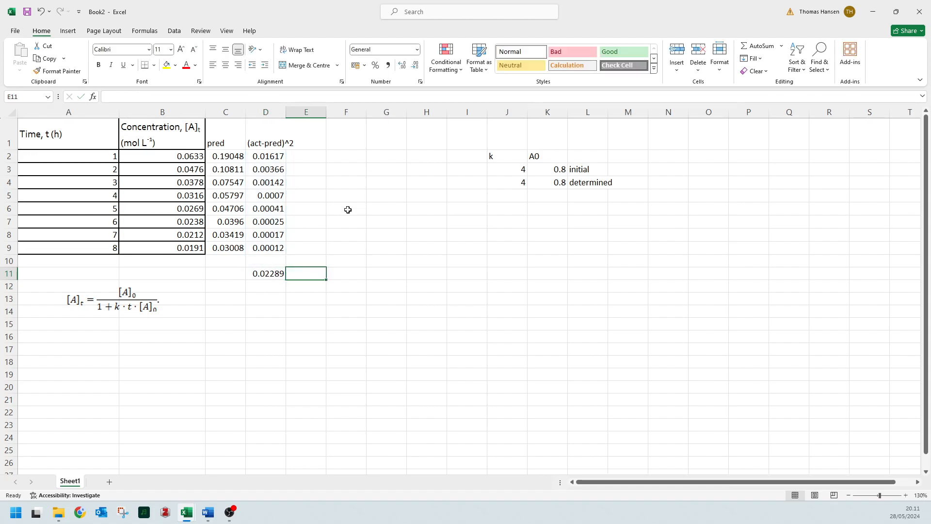
pyautogui.write('SSE')
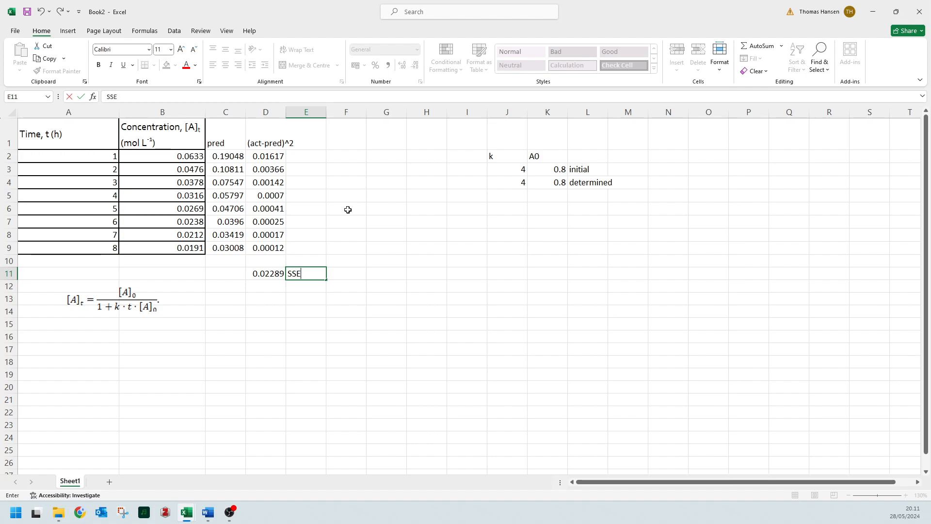
pyautogui.press('Left')
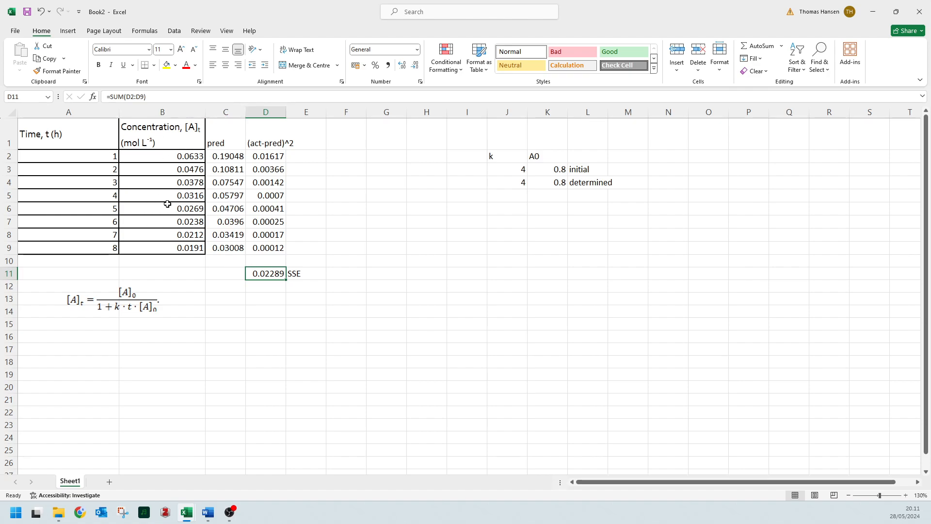
# - Start Solver with the SSE cell D11 as the objective and set it to be minimised
pyautogui.moveTo(498, 182); pyautogui.dragTo(537, 177)
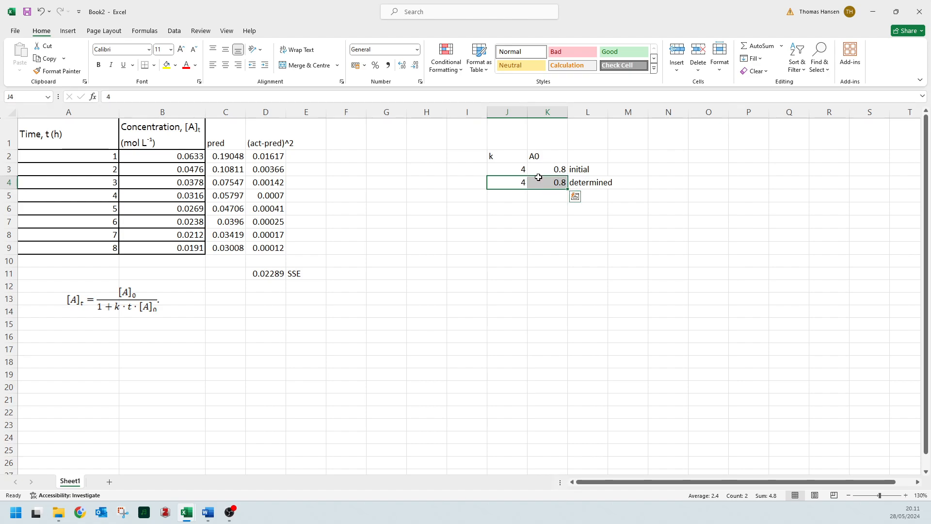
pyautogui.click(266, 273)
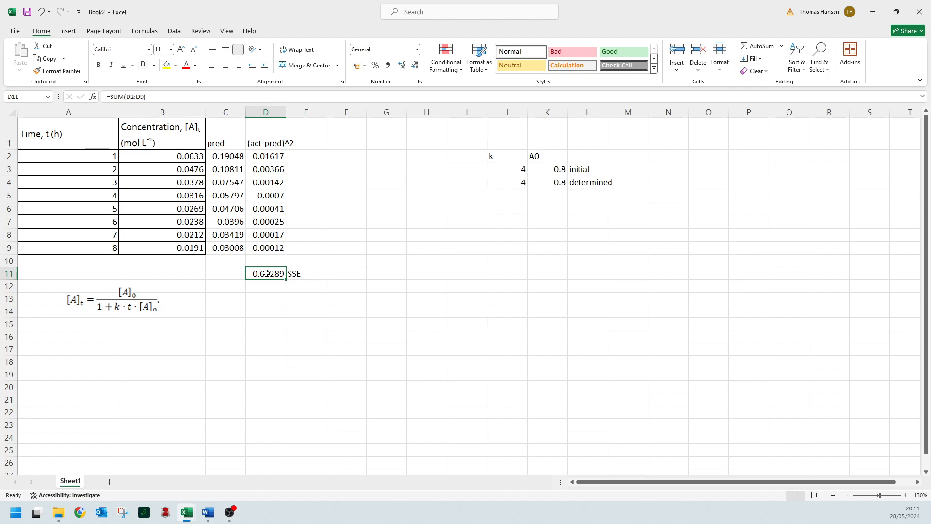
pyautogui.click(175, 31)
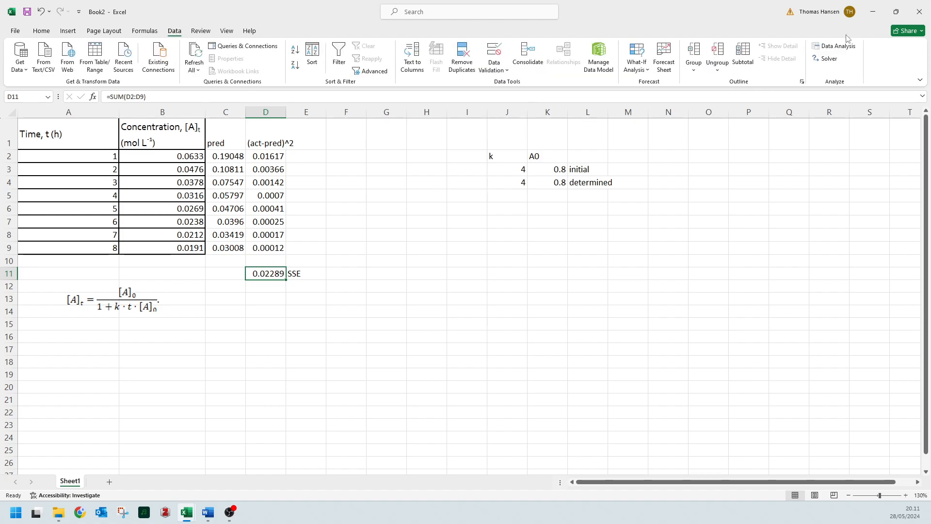
pyautogui.click(831, 61)
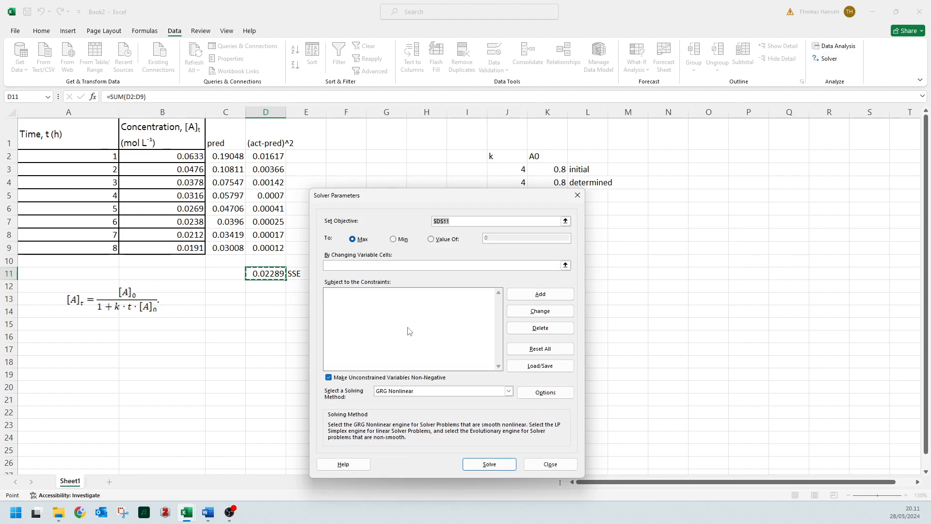
pyautogui.click(402, 239)
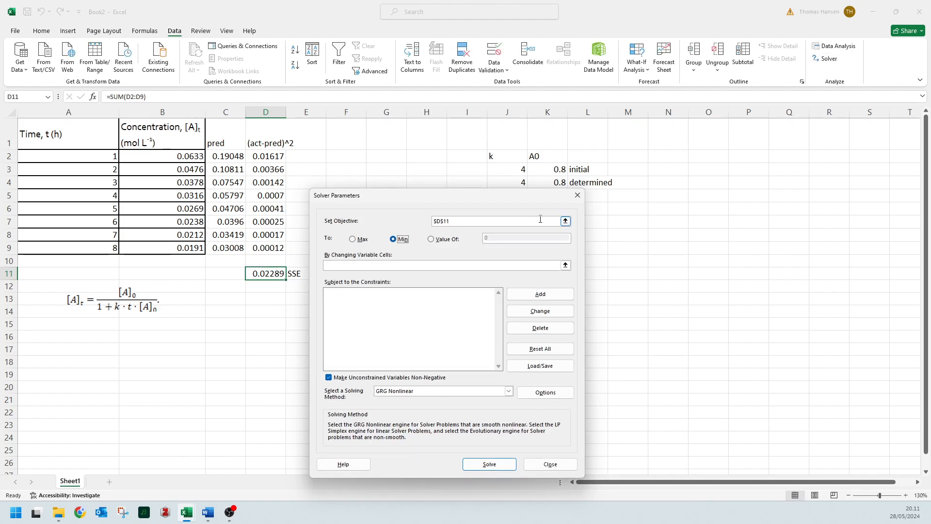
pyautogui.click(565, 222)
pyautogui.click(265, 275)
pyautogui.press('Return')
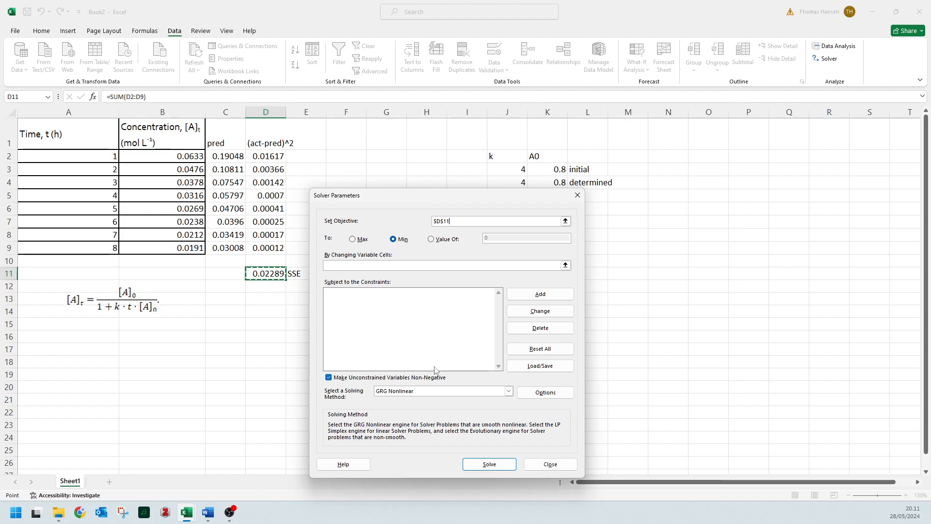
# - Use J4:K4 as Solver's changing variable cells, solve with GRG Nonlinear, and keep the solution
pyautogui.click(566, 266)
pyautogui.moveTo(522, 182); pyautogui.dragTo(538, 182)
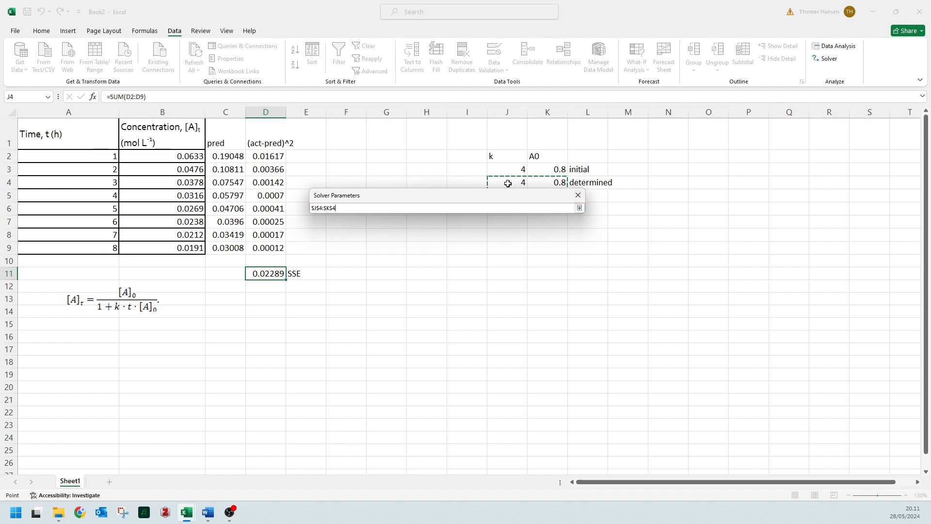
pyautogui.press('Return')
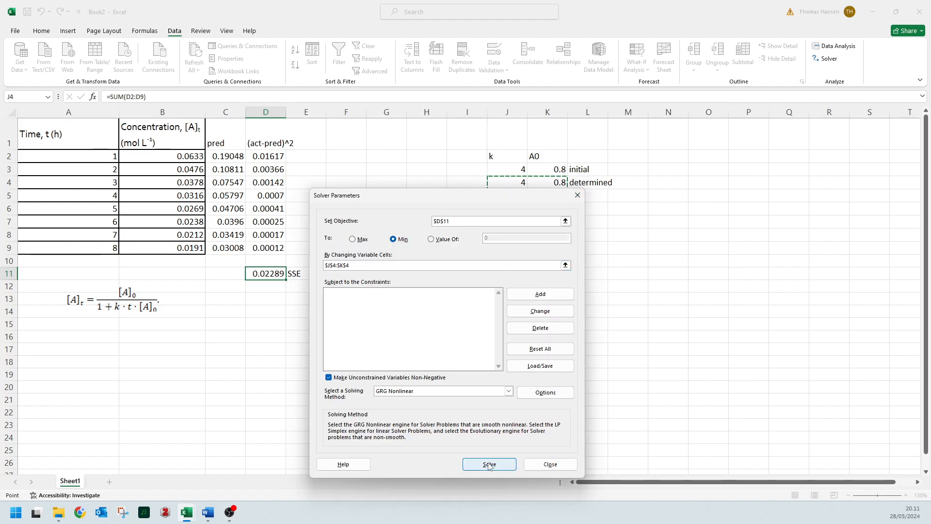
pyautogui.click(484, 467)
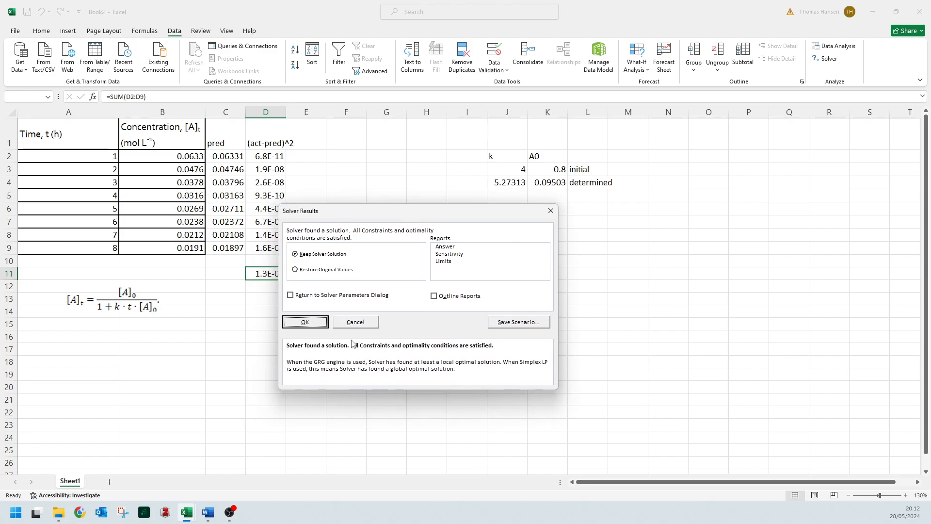
pyautogui.click(304, 323)
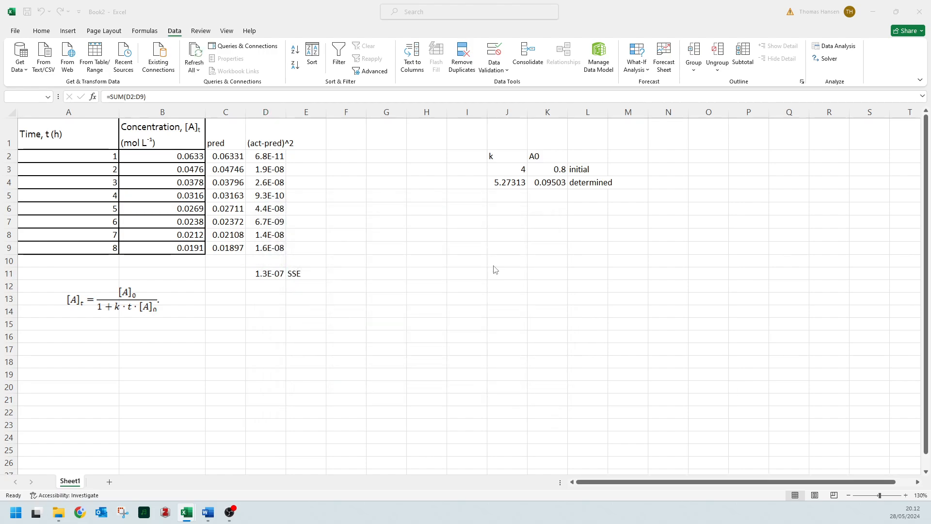
# - Examine the determined k and A0 values in J4 and K4 at full precision
pyautogui.click(513, 182)
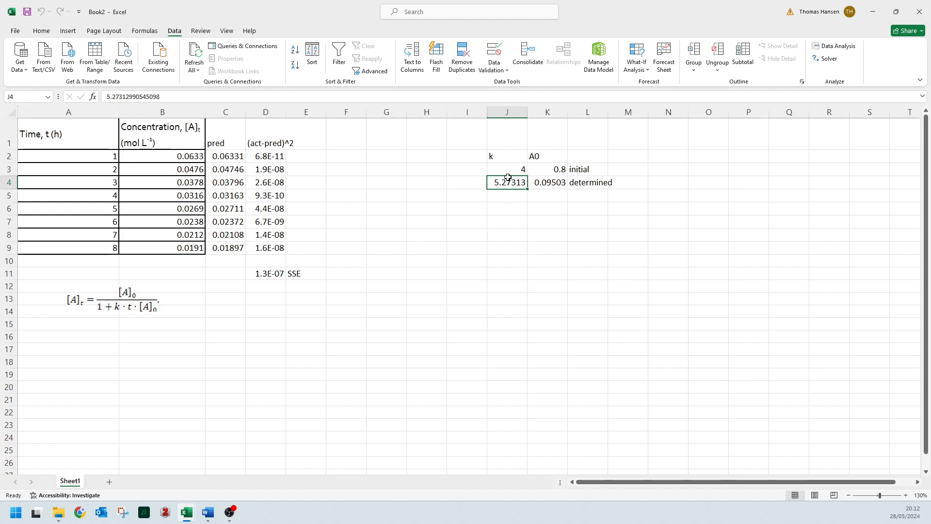
pyautogui.keyDown('ctrl'); pyautogui.scroll(1, 466, 162); pyautogui.keyUp('ctrl')
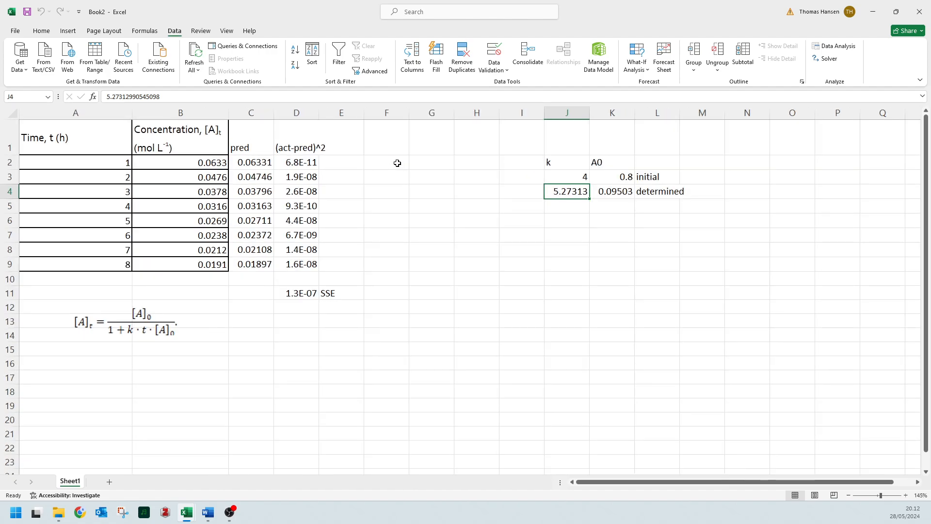
pyautogui.press('Right')
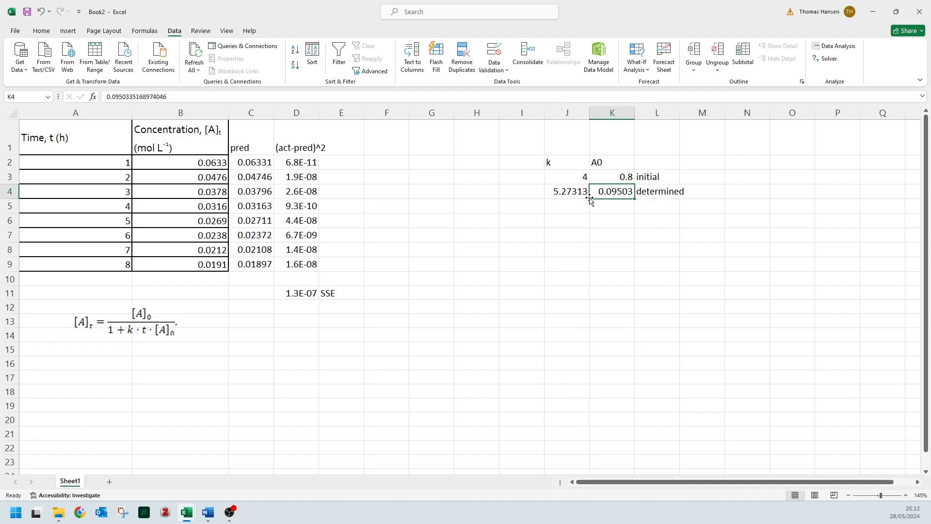
# - Compare the determined k and A0 in J4:K4 with the Word assignment's question a, and read question b on determining R²
pyautogui.hotkey('alt', 'F11')
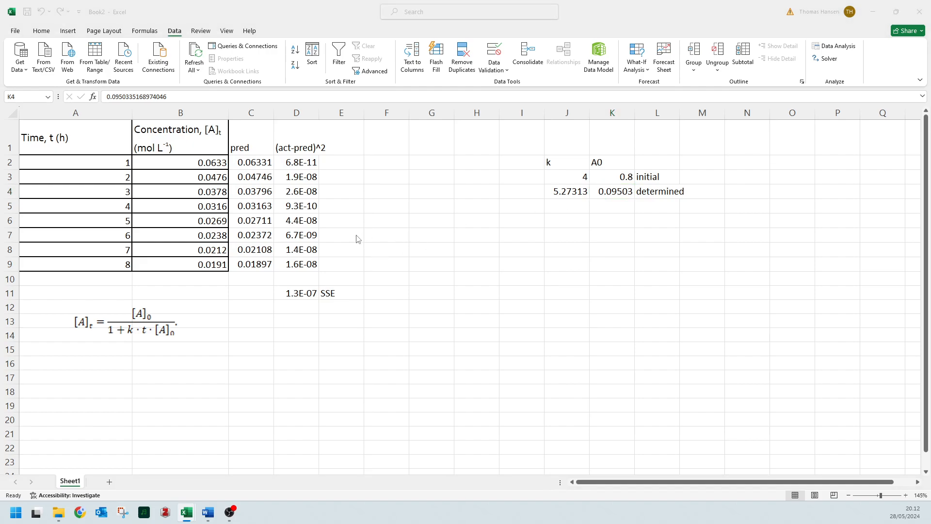
pyautogui.hotkey('alt', 'Tab')
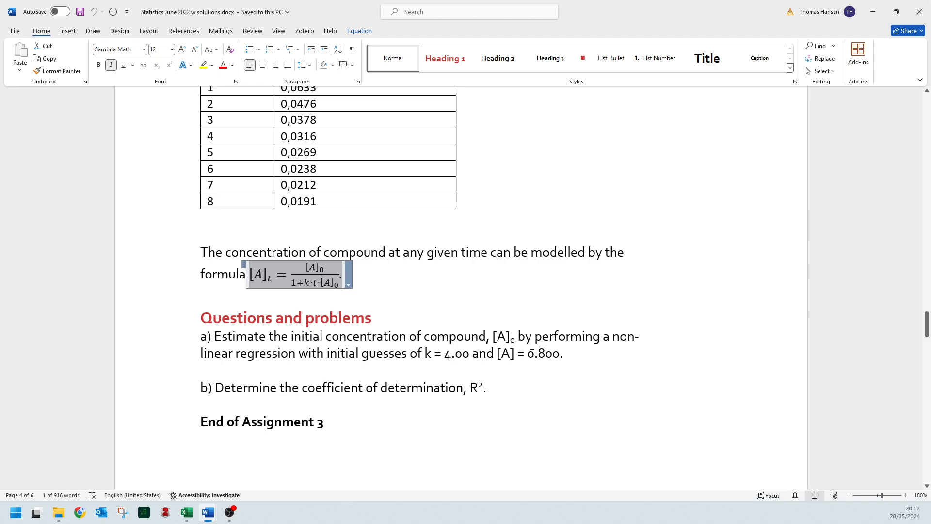
pyautogui.hotkey('alt', 'Tab')
pyautogui.moveTo(576, 190); pyautogui.dragTo(621, 193)
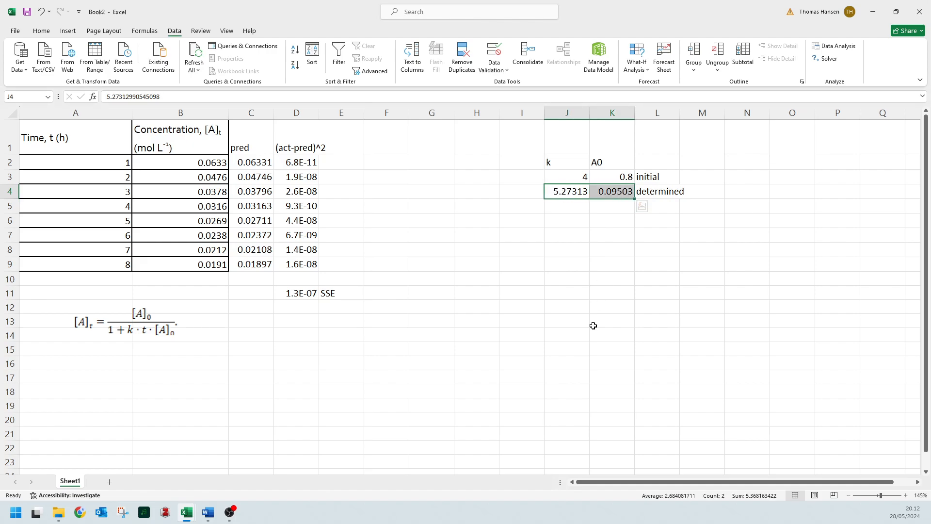
pyautogui.hotkey('alt', 'Tab')
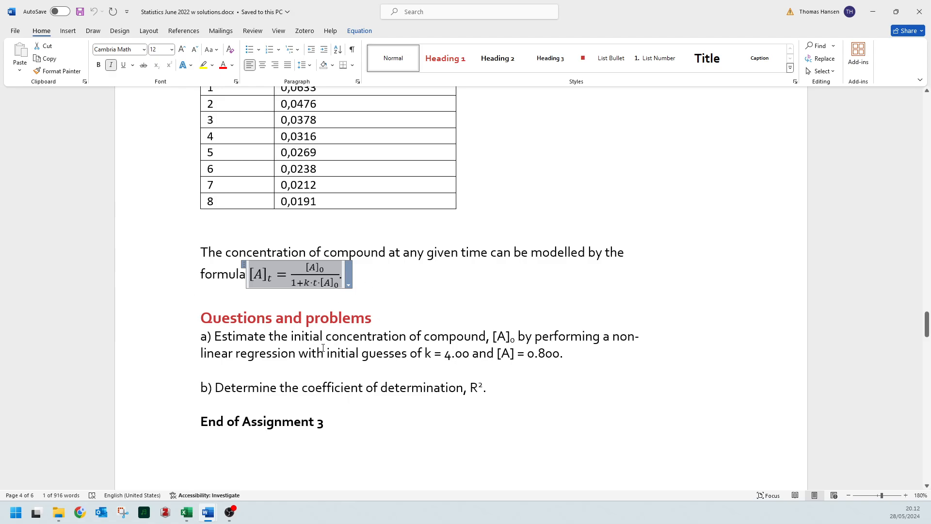
pyautogui.moveTo(225, 386); pyautogui.dragTo(494, 384)
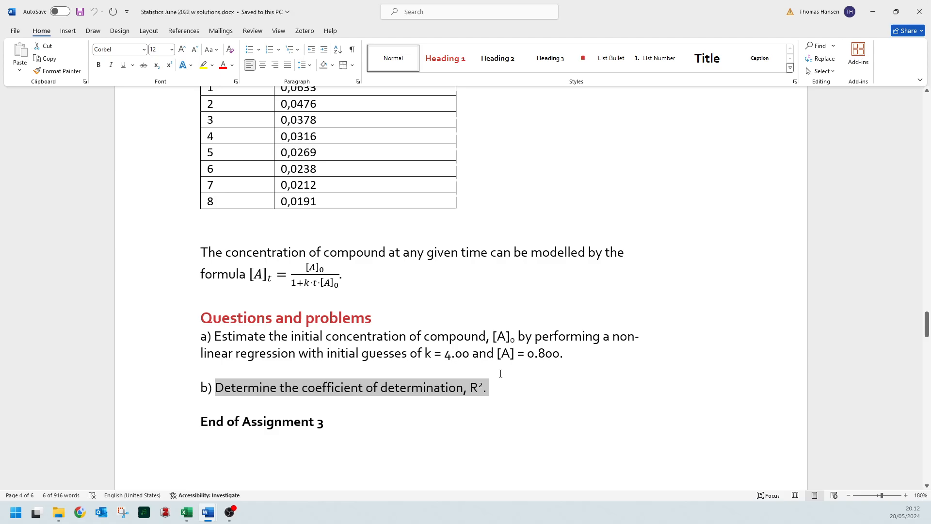
# - Look up the R² formula and its SSE and SST definitions in the Word document eq.docx, and return to Excel
pyautogui.hotkey('alt', 'Tab')
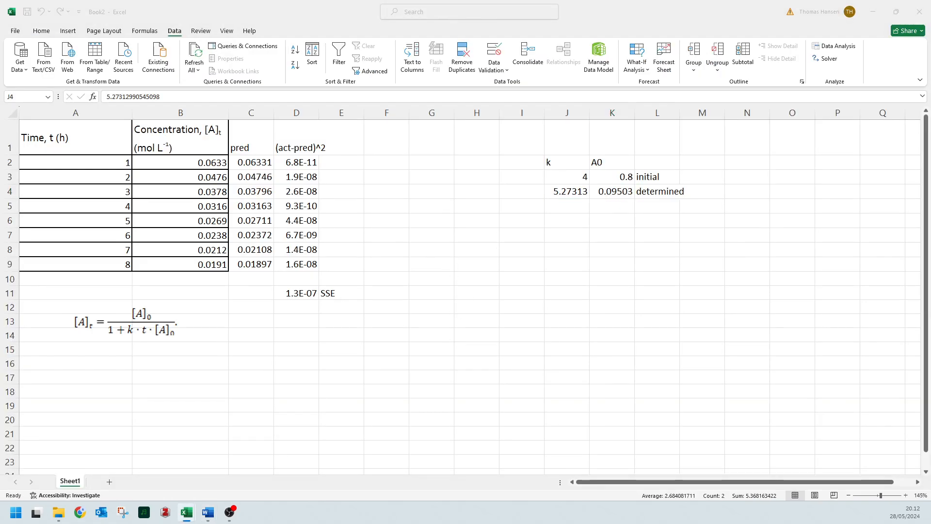
pyautogui.hotkey('alt', 'Tab')
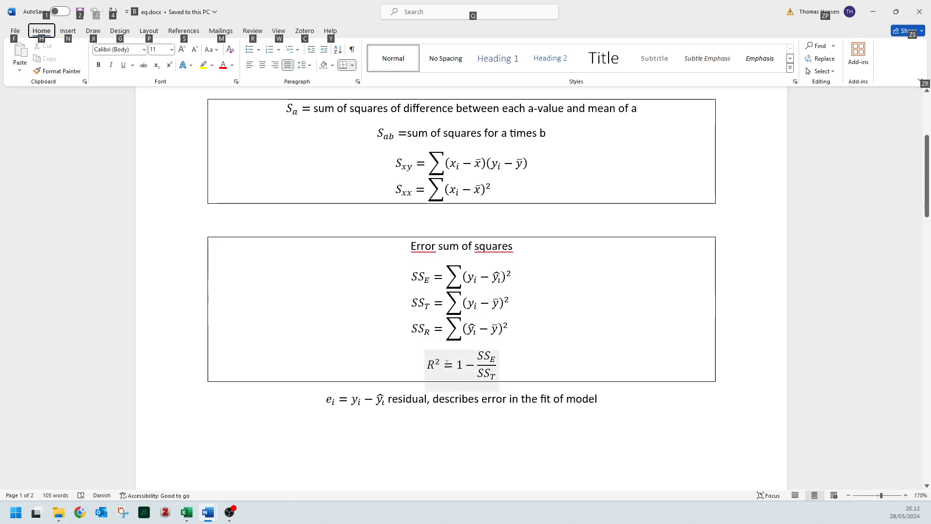
pyautogui.scroll(1, 447, 364)
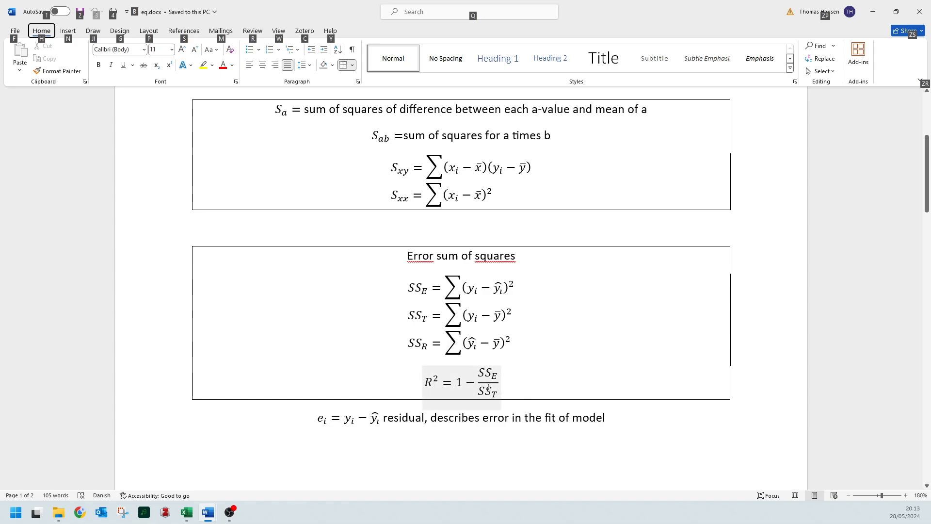
pyautogui.press('Escape')
pyautogui.hotkey('alt', 'Tab')
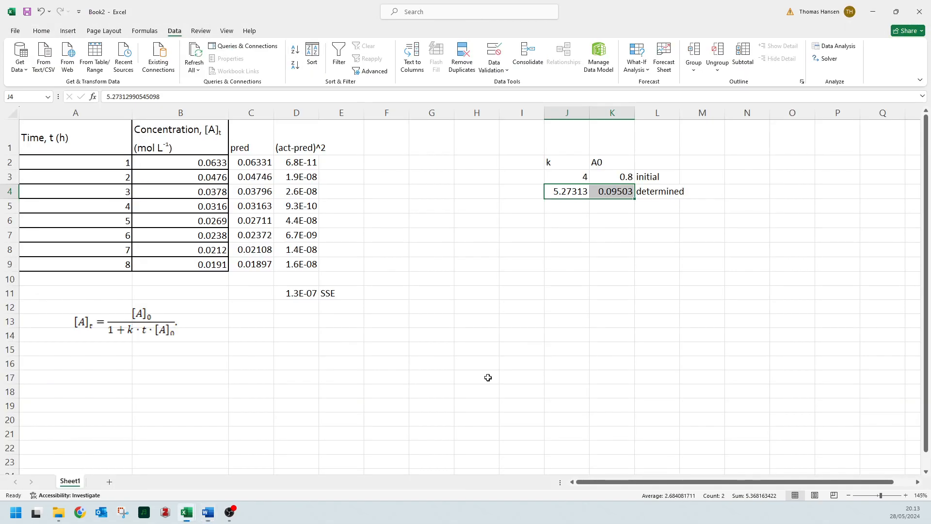
# - Label E12 "SST" and calculate the total sum of squares in D12 with =DEVSQ(B2:B9)
pyautogui.click(346, 313)
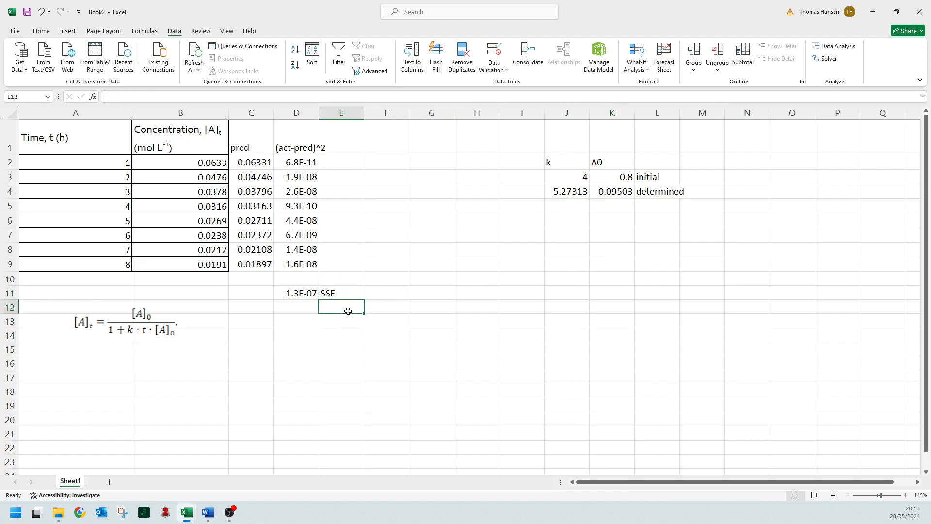
pyautogui.write('SST')
pyautogui.press('Left')
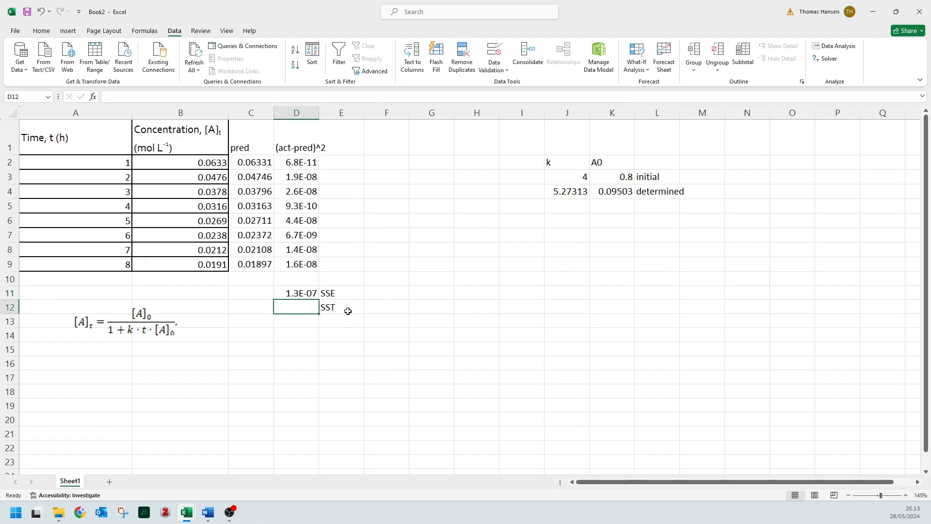
pyautogui.write('=')
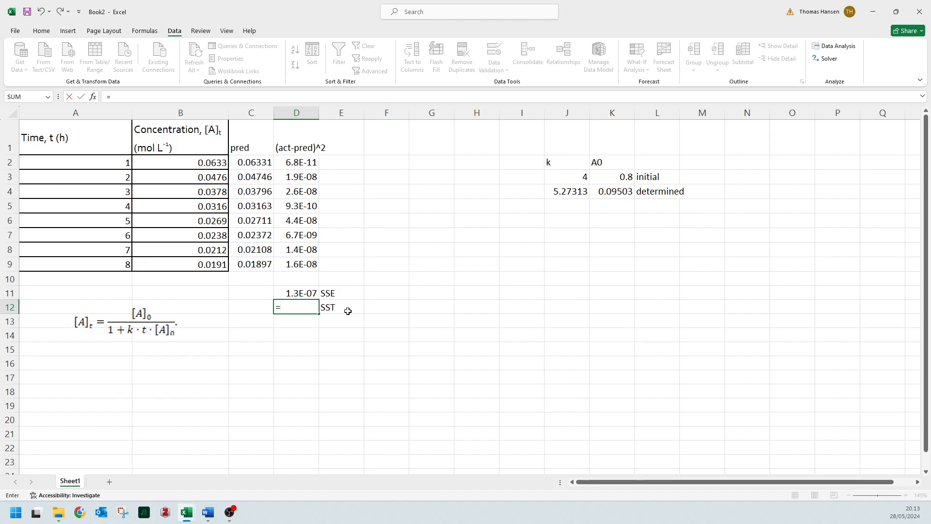
pyautogui.write('dev')
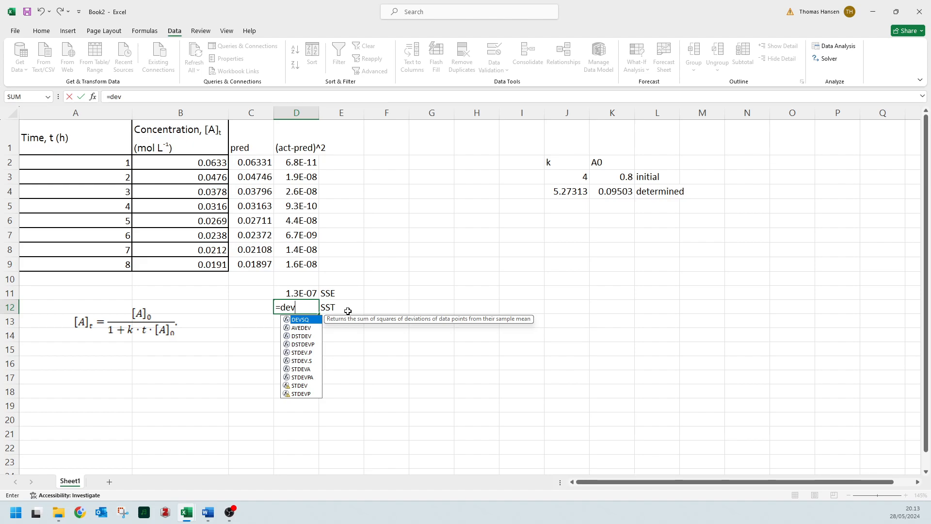
pyautogui.press('Tab')
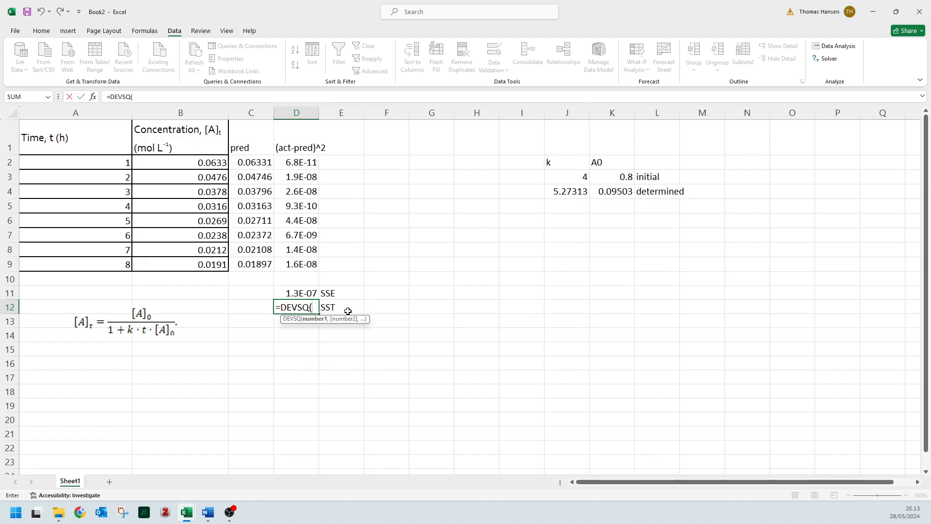
pyautogui.moveTo(179, 161); pyautogui.dragTo(155, 263)
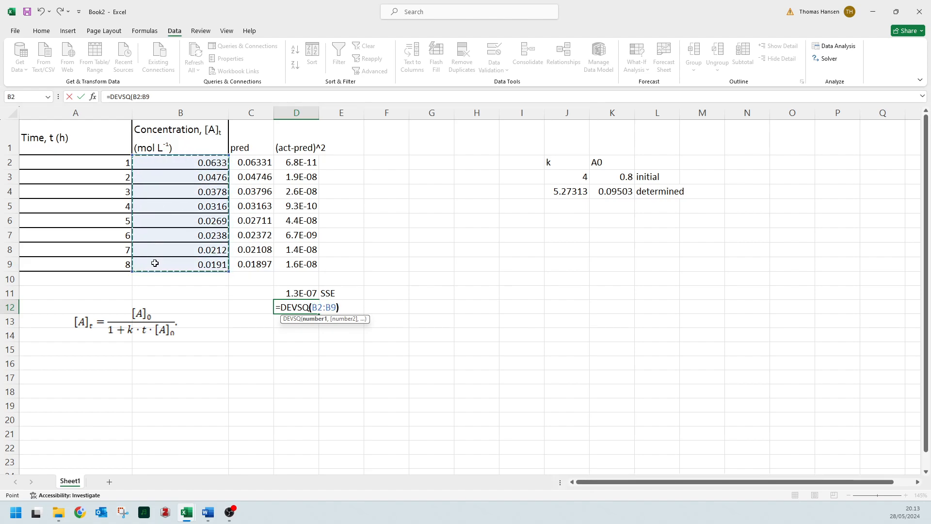
pyautogui.press('Return')
pyautogui.press('Up')
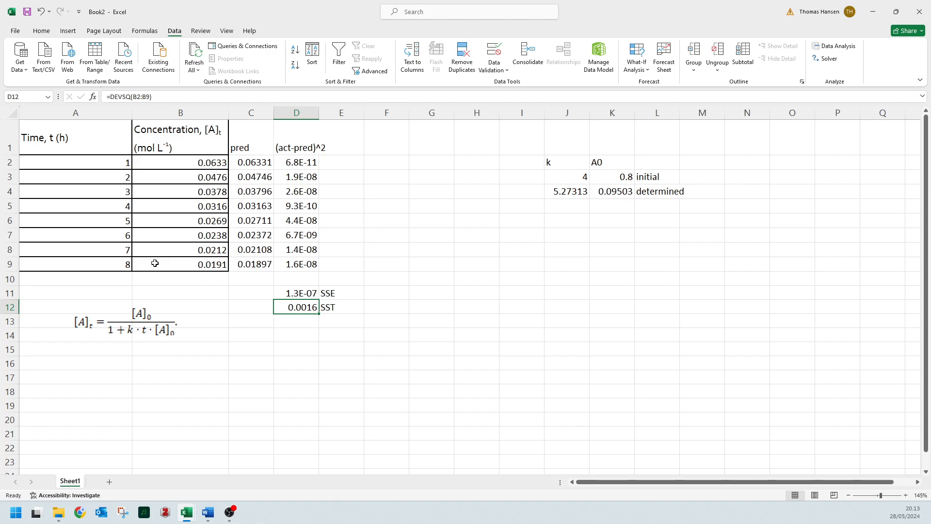
# - Check the concentration range used by the SST formula in D12 against the data table in the Word assignment
pyautogui.click(167, 93)
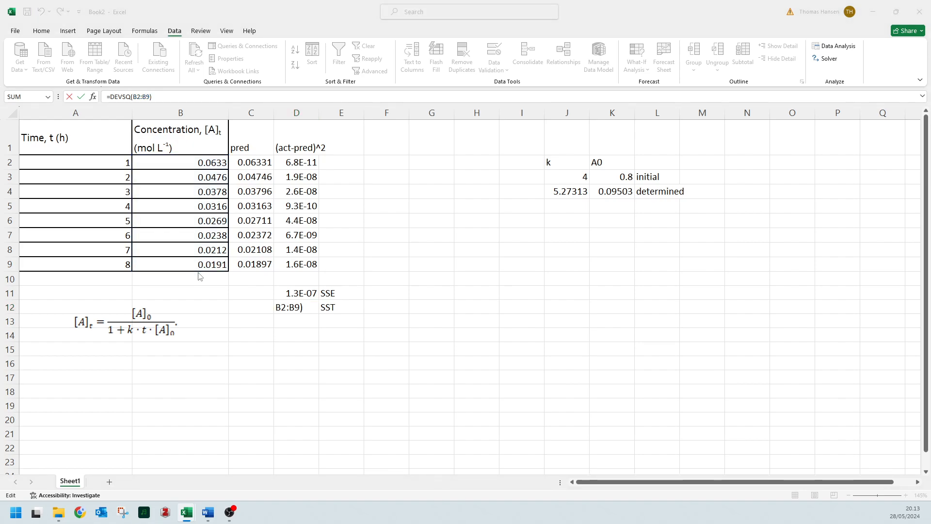
pyautogui.hotkey('alt', 'Tab')
pyautogui.hotkey('alt', 'Tab')
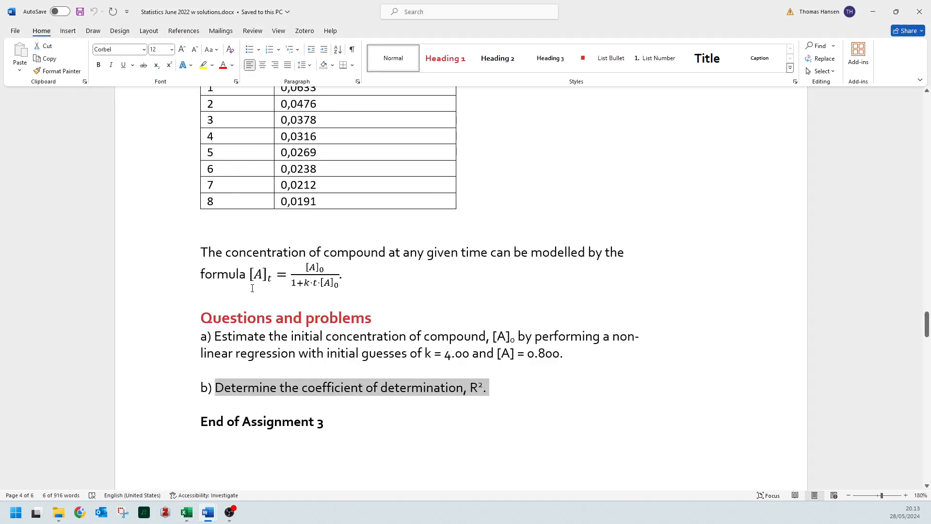
pyautogui.scroll(2, 250, 215)
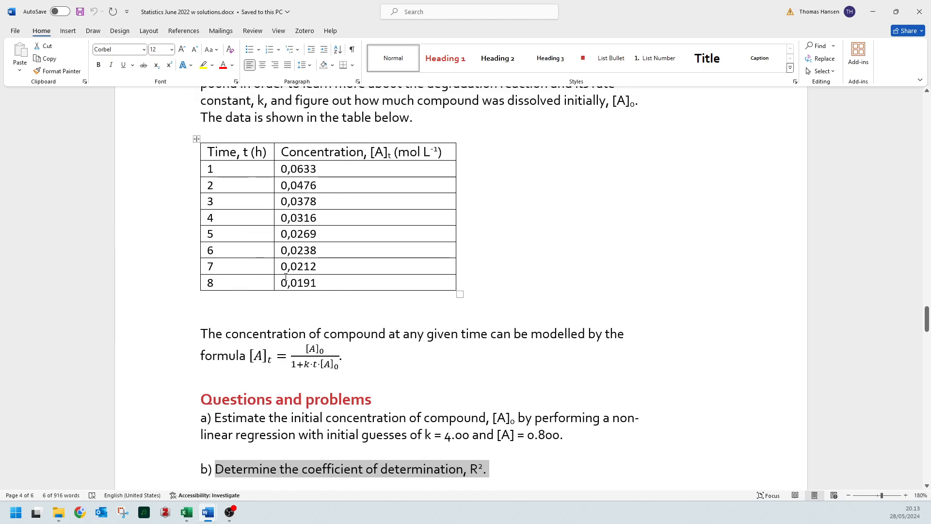
pyautogui.hotkey('alt', 'Tab')
pyautogui.hotkey('alt', 'Tab')
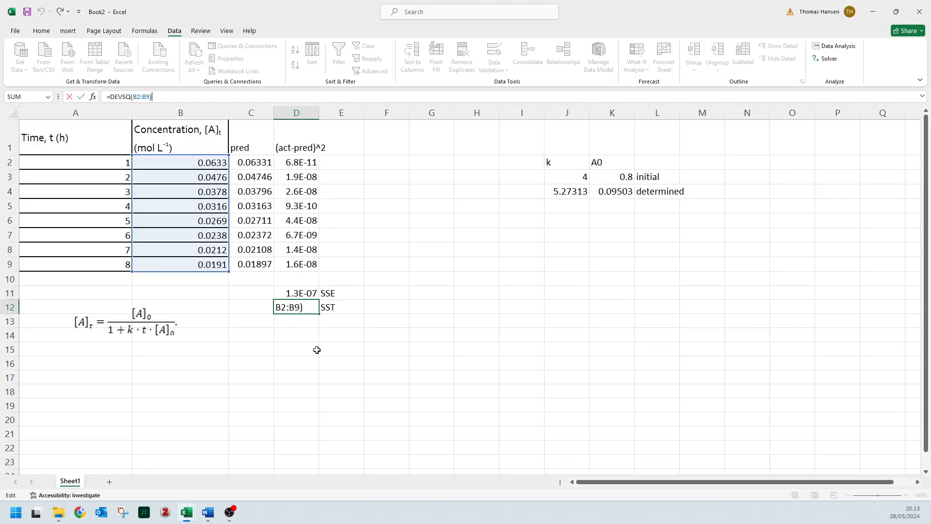
pyautogui.click(220, 294)
pyautogui.click(297, 305)
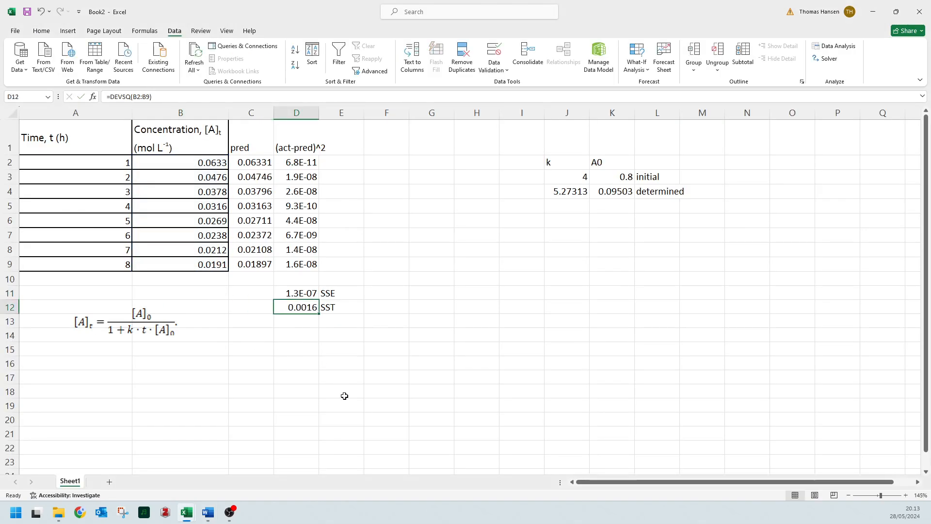
# - Label E14 "R2" and recheck the R² formula in the Word document eq.docx before returning to Excel
pyautogui.press('Down')
pyautogui.press('Down')
pyautogui.press('Right')
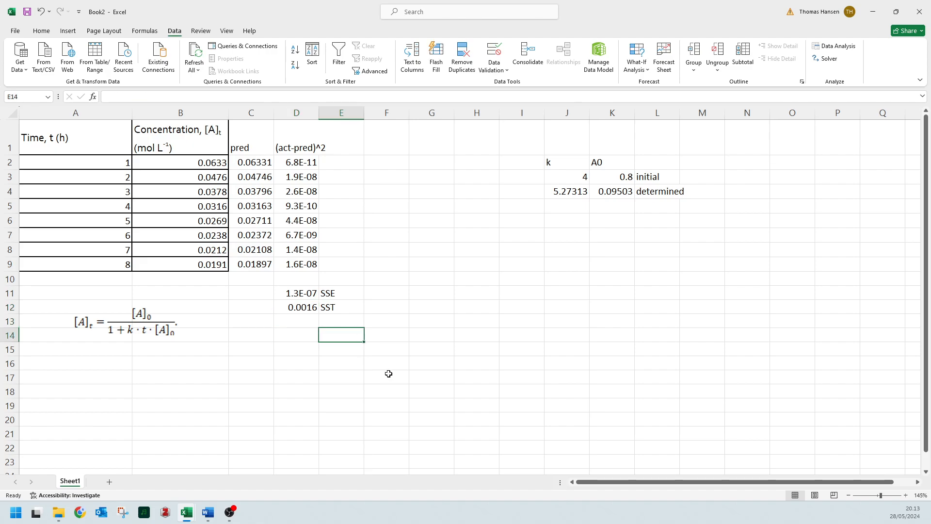
pyautogui.write('R2')
pyautogui.press('Left')
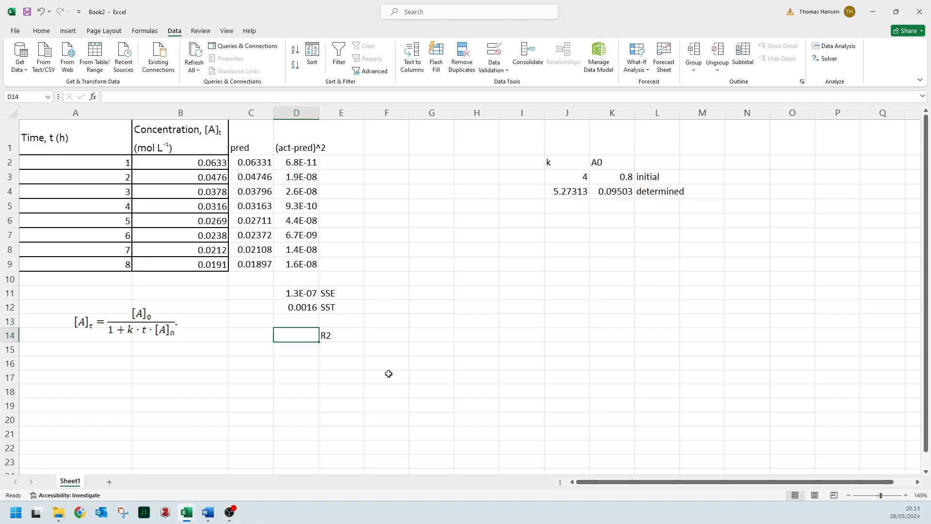
pyautogui.hotkey('alt', 'Tab')
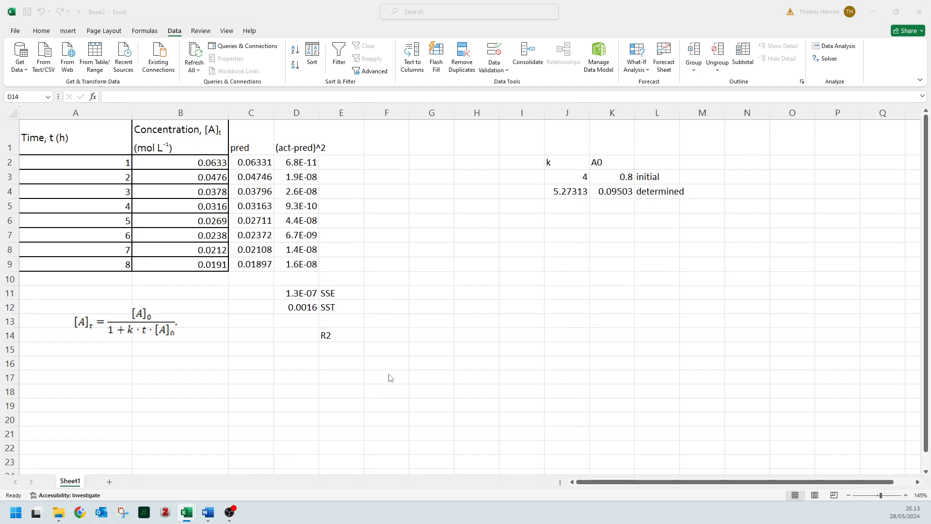
pyautogui.hotkey('alt', 'Tab')
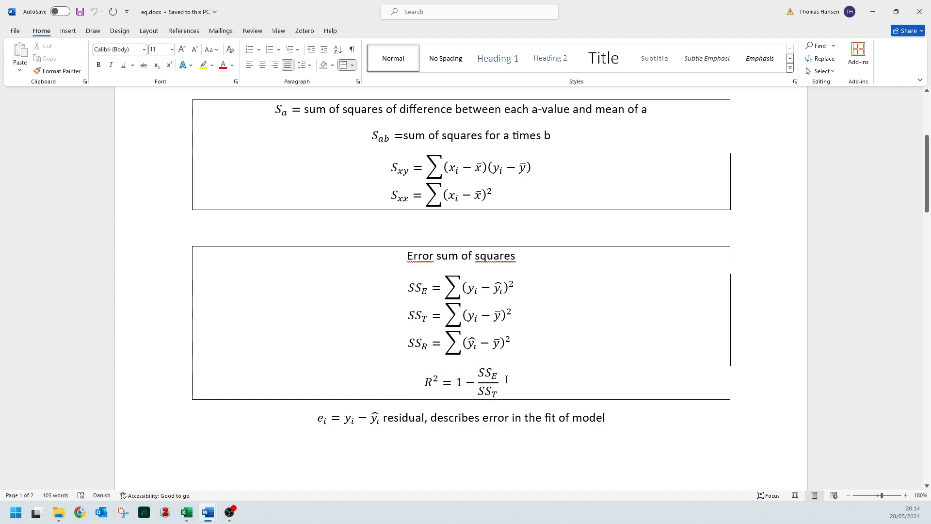
pyautogui.hotkey('alt', 'Tab')
# - Calculate the coefficient of determination in D14 with the formula =1-D11/D12
pyautogui.write('=')
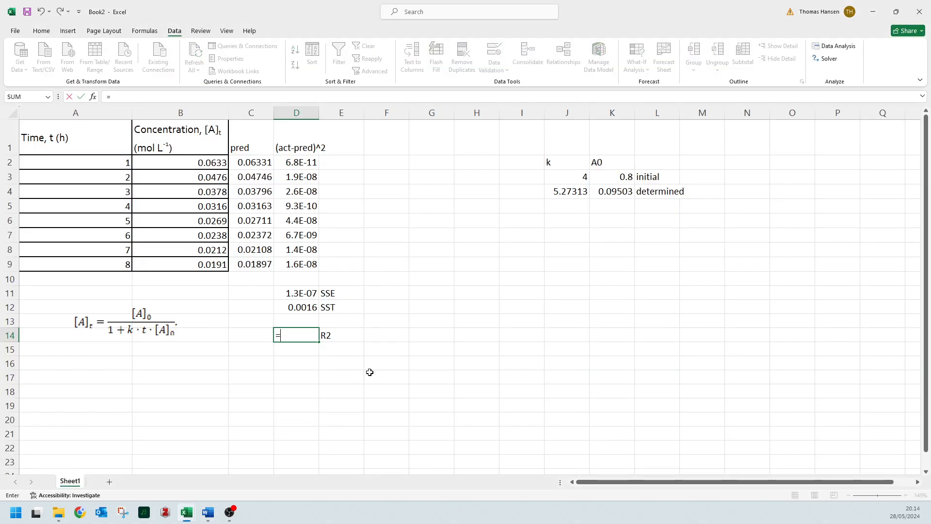
pyautogui.write('1-')
pyautogui.press('Up')
pyautogui.press('Up')
pyautogui.press('Up')
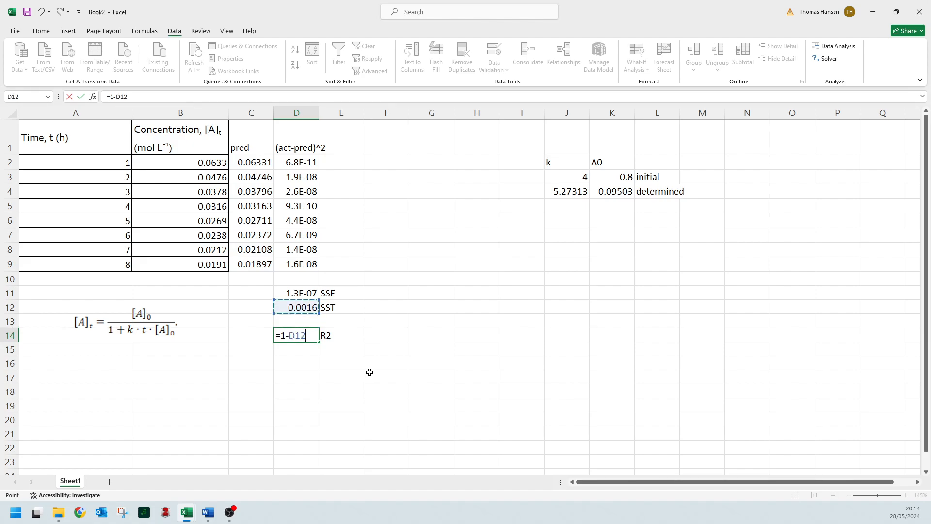
pyautogui.write('/')
pyautogui.press('Up')
pyautogui.press('Up')
pyautogui.press('Return')
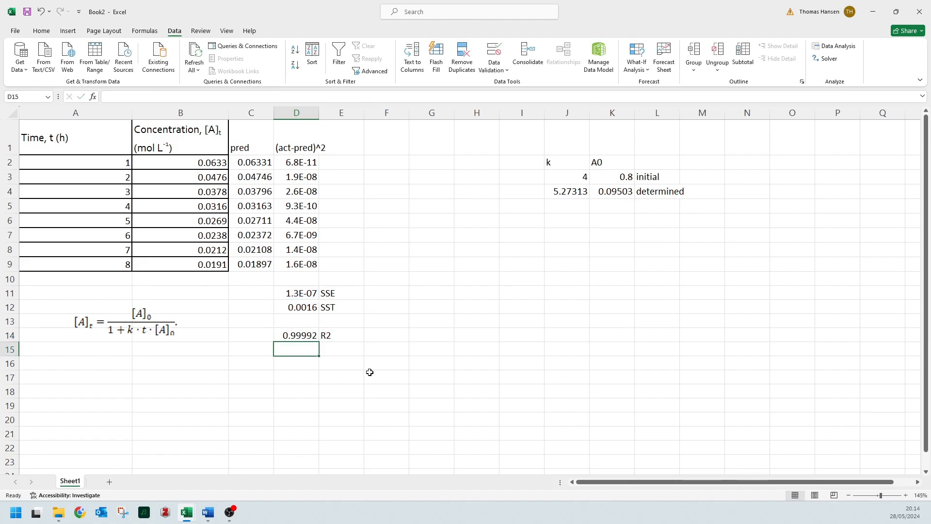
pyautogui.press('Up')
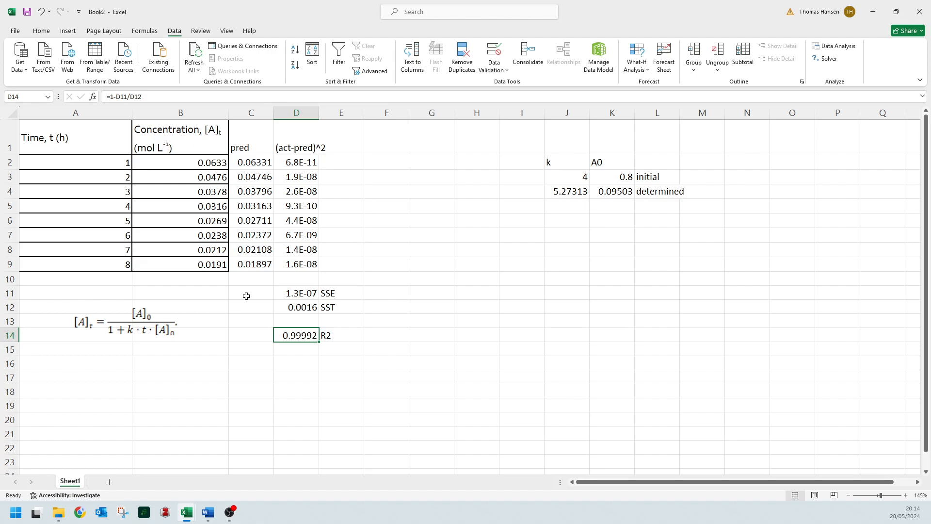
# - Switch to Word to view the assignment document "Statistics June 2022 w solutions.docx" at the R² question
pyautogui.hotkey('alt', 'Tab')
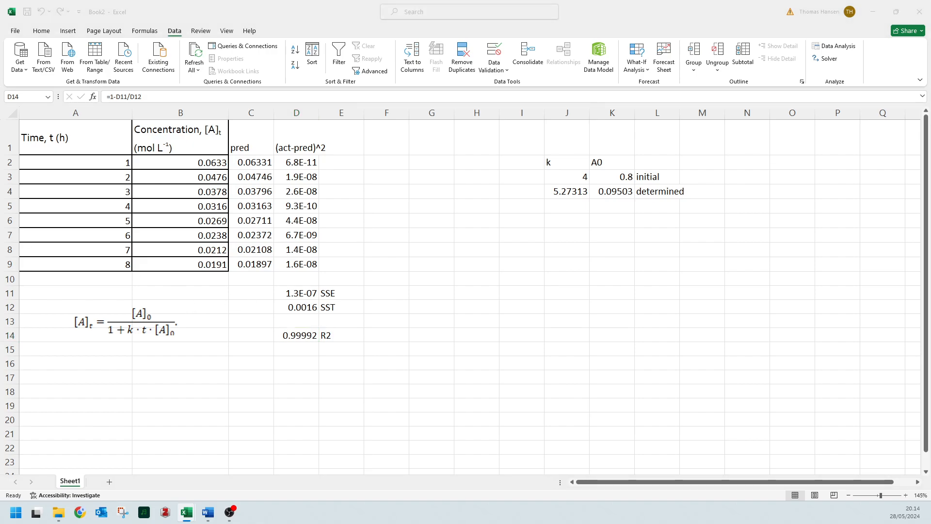
pyautogui.hotkey('alt', 'Tab')
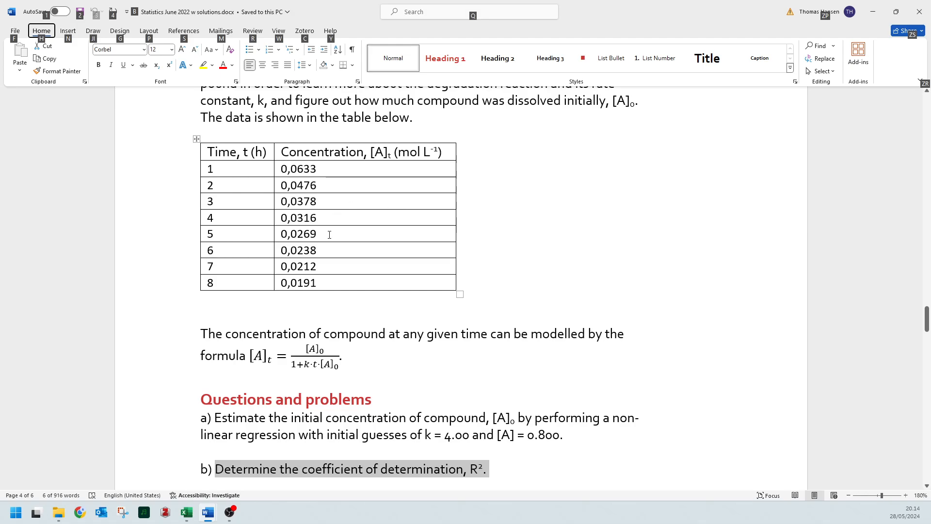